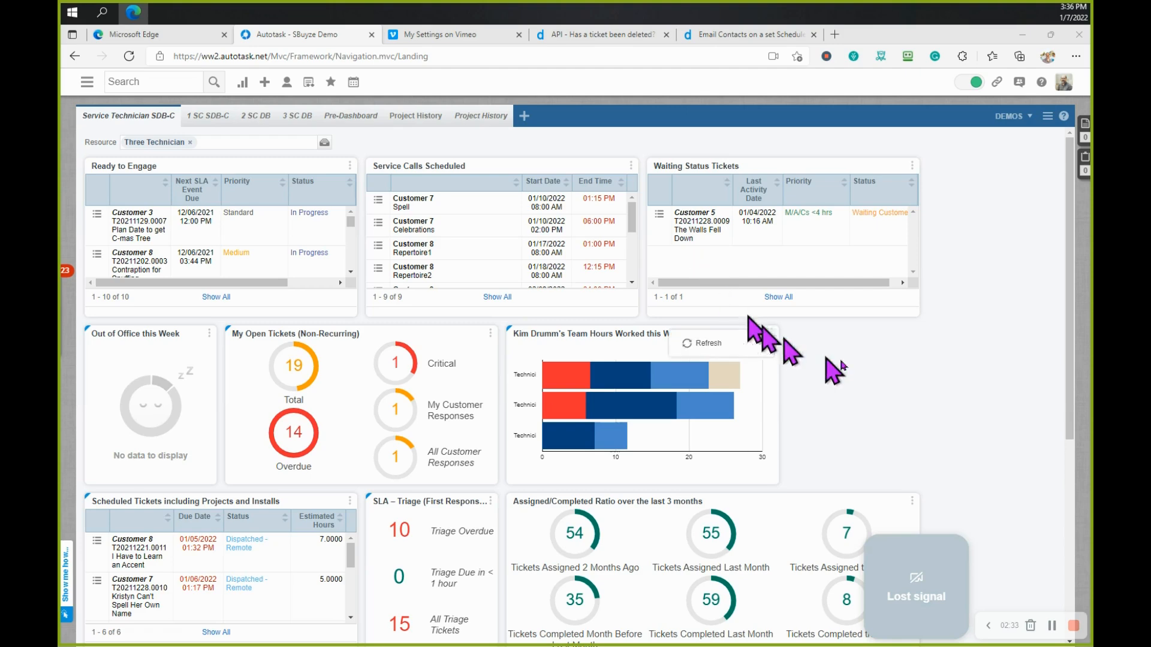
{"action": "scroll", "coordinate": [1003, 416], "scroll_direction": "down", "scroll_amount": 5}
{"action": "scroll", "coordinate": [1002, 414], "scroll_direction": "up", "scroll_amount": 5}
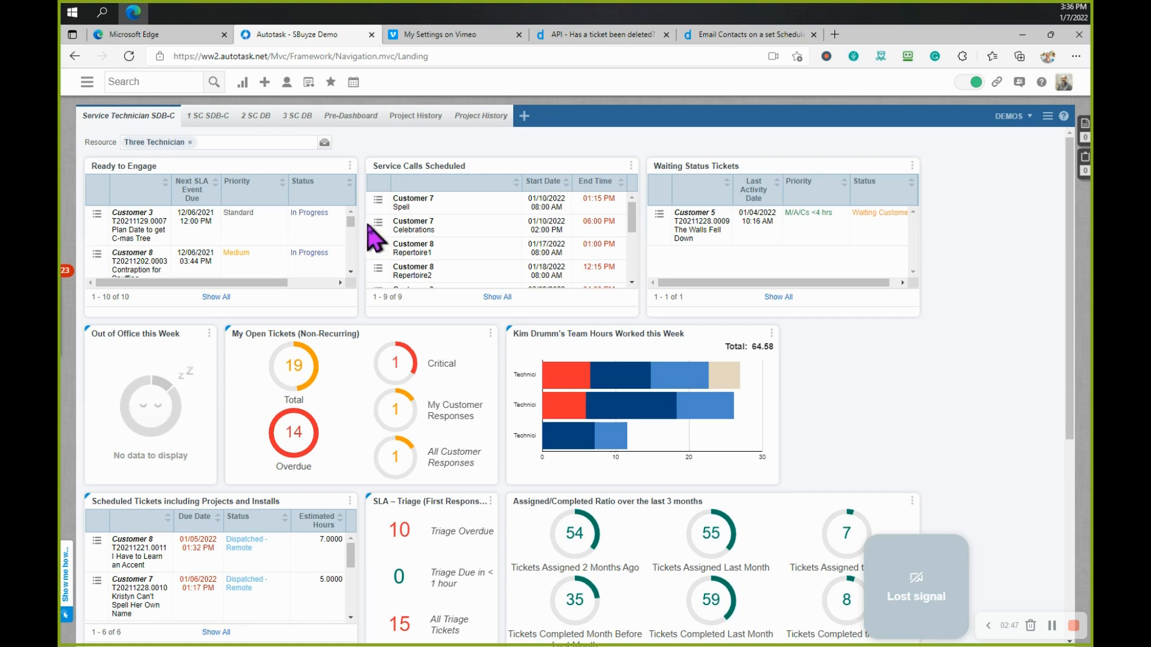
Step: Open the Workflow Rules list from the Automation settings in the Admin area
{"action": "left_click", "coordinate": [323, 79]}
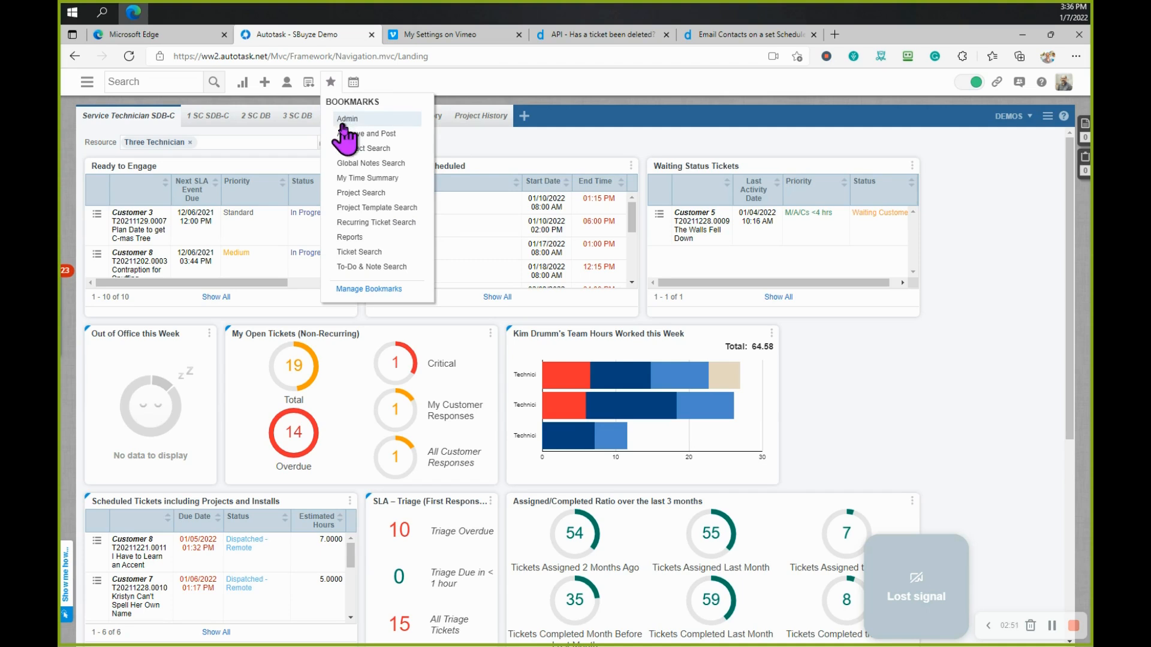
{"action": "left_click", "coordinate": [345, 119]}
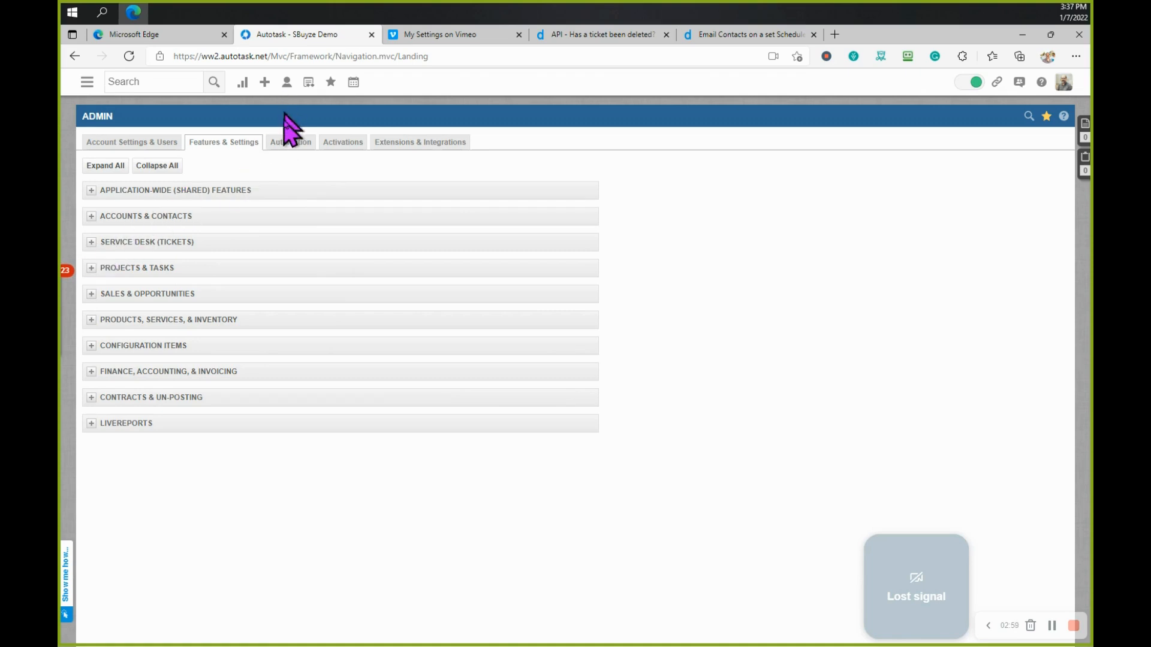
{"action": "left_click", "coordinate": [290, 142]}
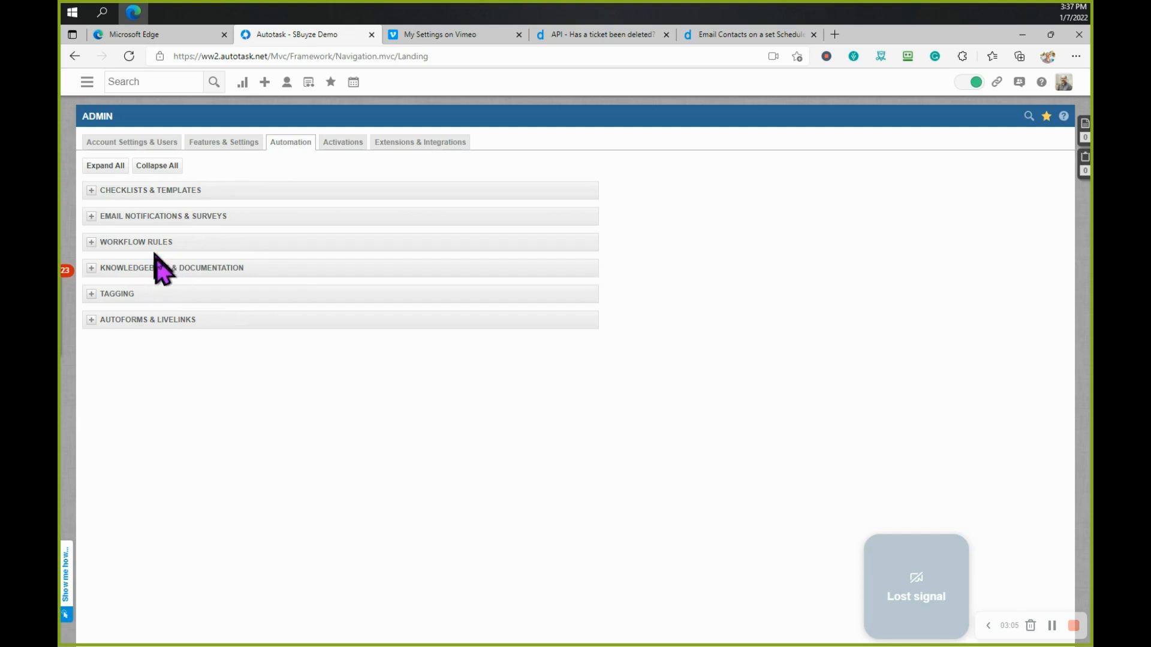
{"action": "left_click", "coordinate": [92, 243]}
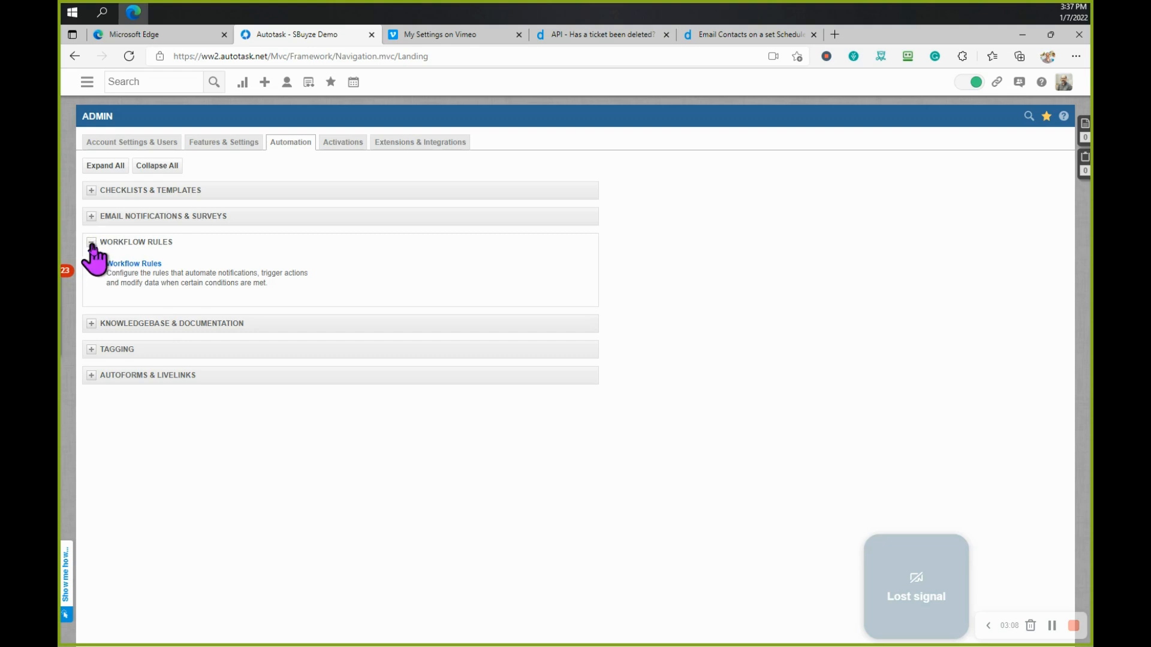
{"action": "left_click", "coordinate": [139, 266]}
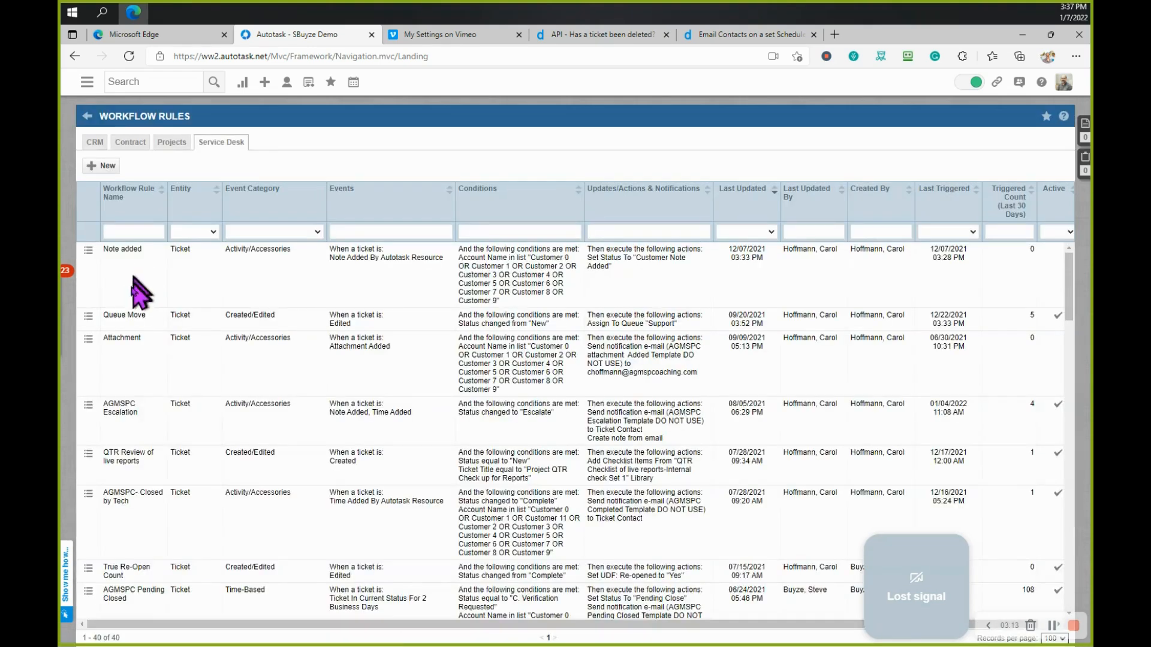
Step: Create a new Service Desk workflow rule named "QBR Pre Meeting Questionnaire" and copy that name
{"action": "left_click", "coordinate": [102, 166]}
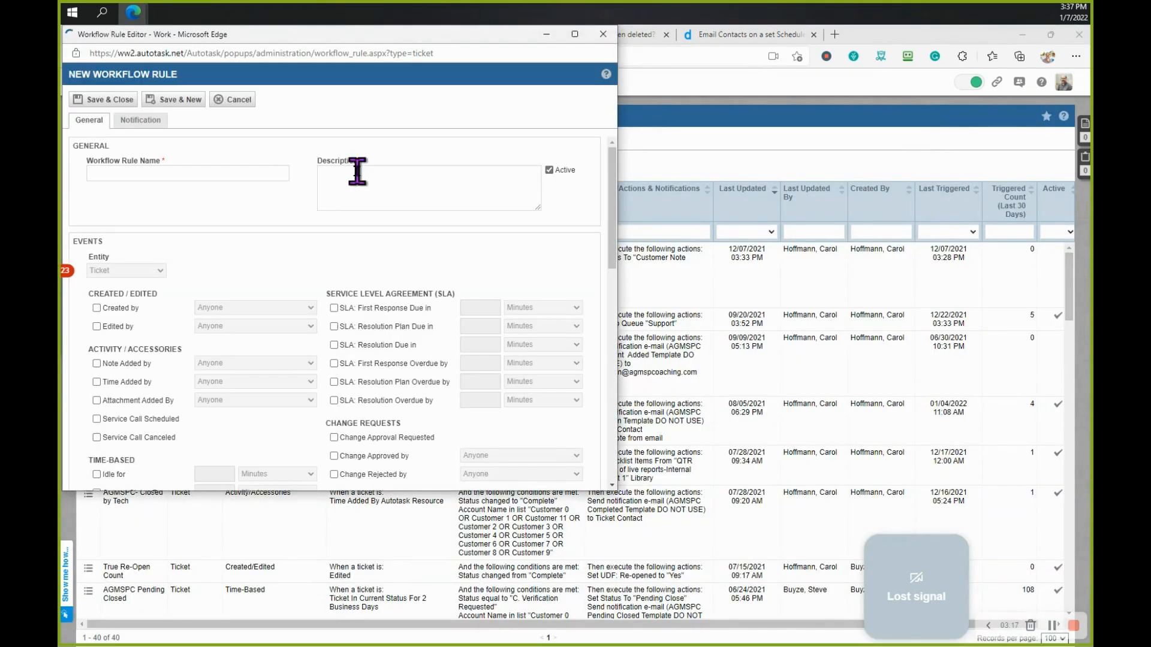
{"action": "left_click", "coordinate": [245, 173]}
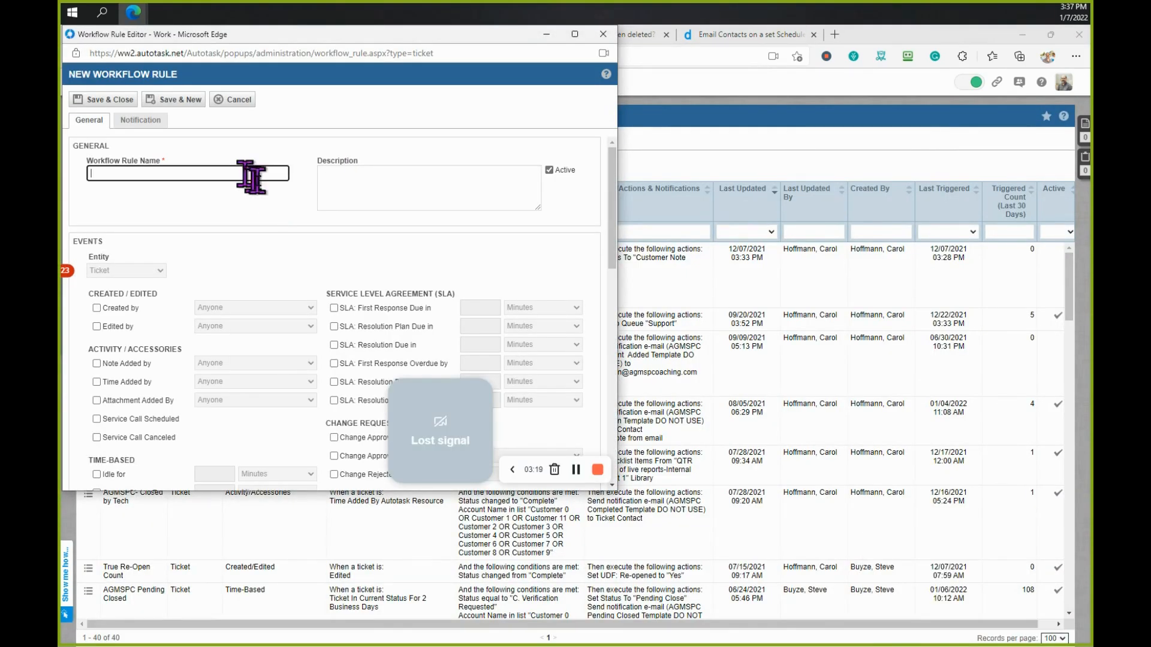
{"action": "type", "text": "QBR Pre Meeting Questionair"}
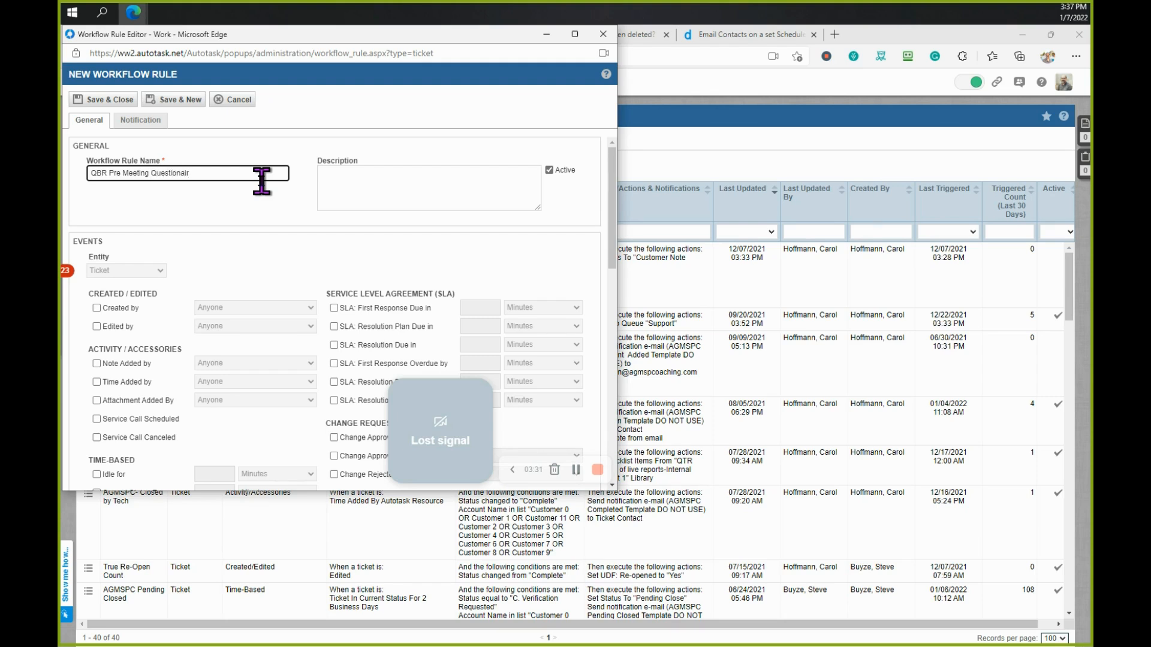
{"action": "left_click", "coordinate": [167, 174]}
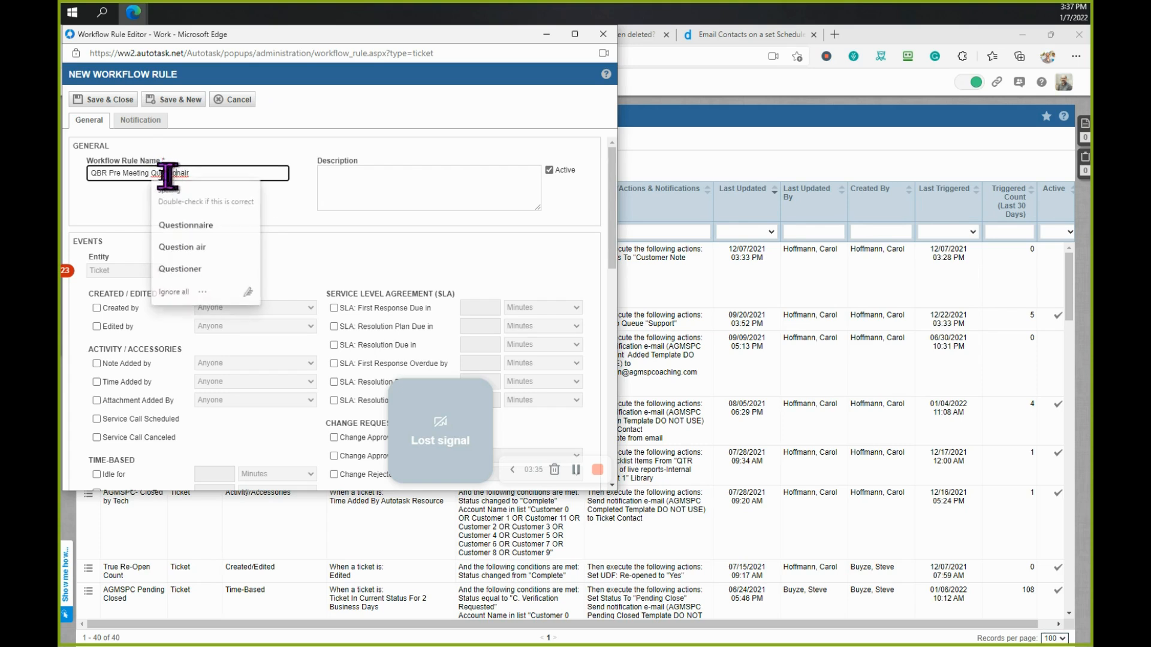
{"action": "left_click", "coordinate": [200, 225]}
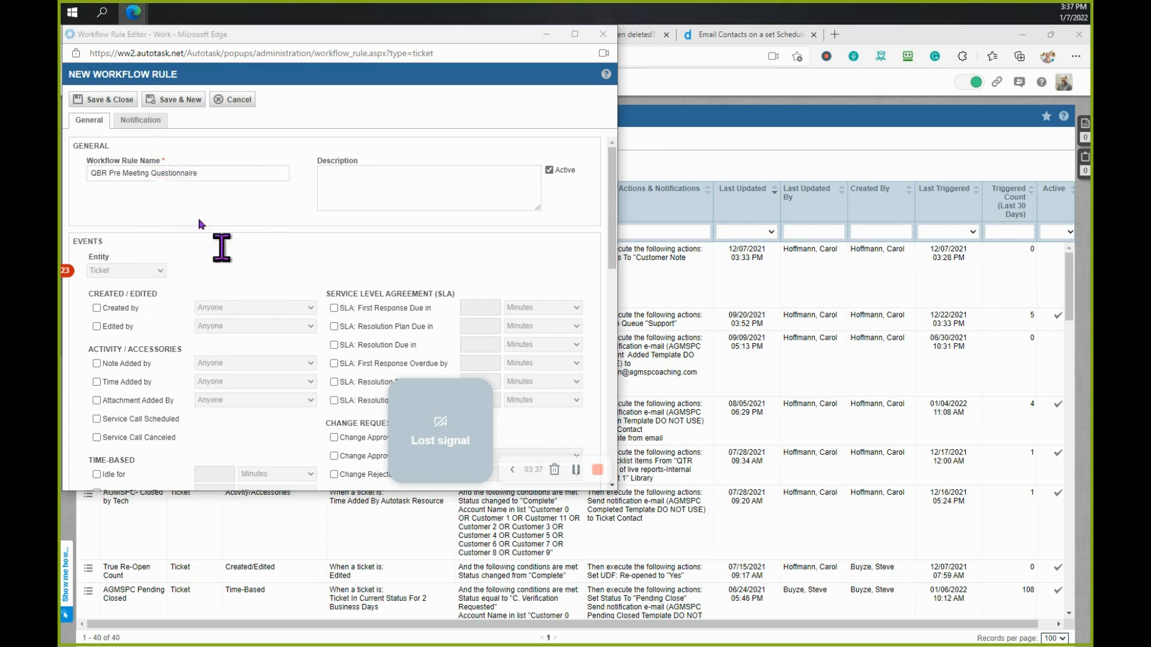
{"action": "key", "text": "ctrl+a"}
{"action": "key", "text": "ctrl+c"}
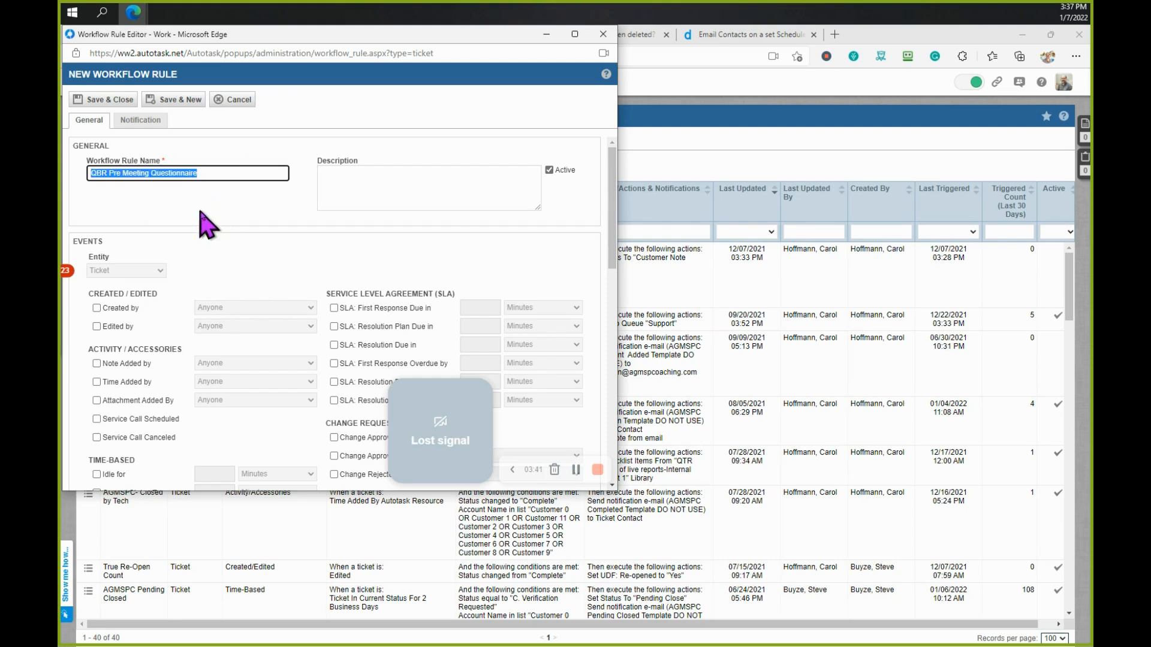
Step: Enable the time-based "Due in" event for the rule and set it to 1 hour
{"action": "scroll", "coordinate": [251, 248], "scroll_direction": "down", "scroll_amount": 3}
{"action": "scroll", "coordinate": [281, 330], "scroll_direction": "down", "scroll_amount": 2}
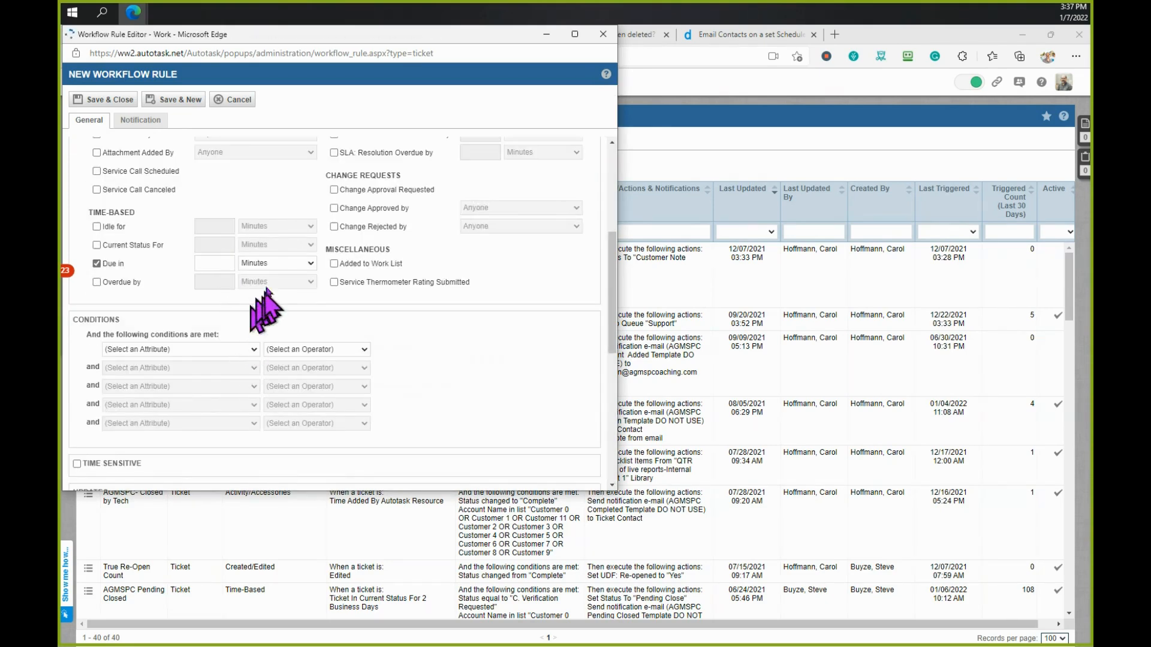
{"action": "left_click", "coordinate": [310, 264]}
{"action": "left_click", "coordinate": [282, 288]}
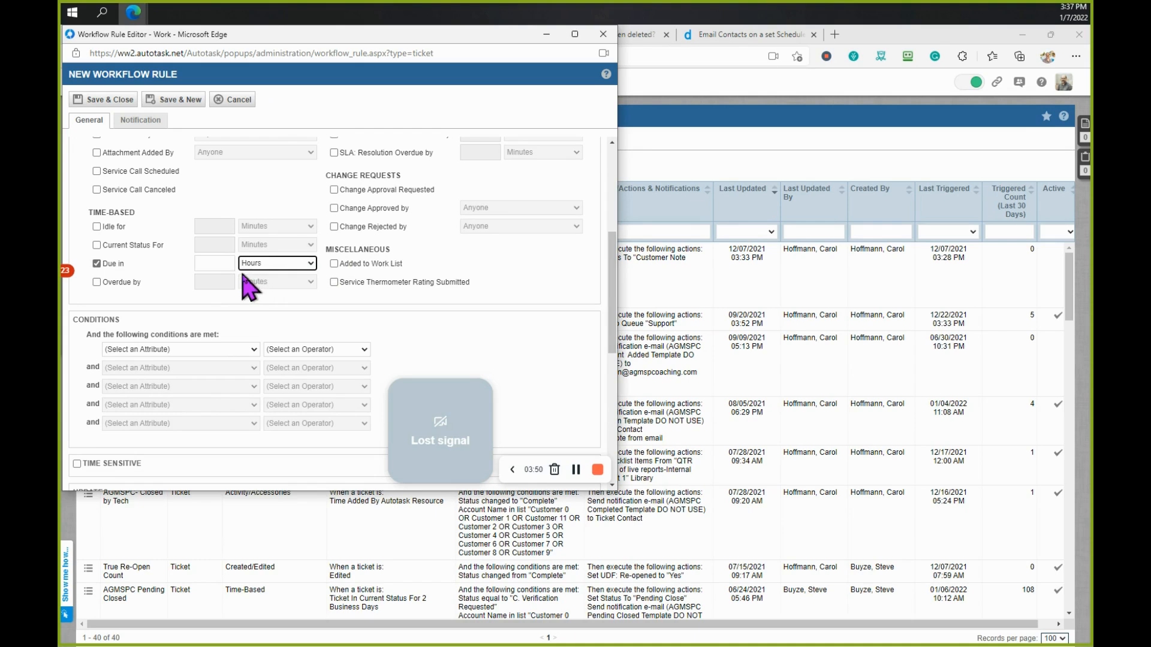
{"action": "left_click", "coordinate": [232, 262]}
{"action": "type", "text": "1"}
Step: Add a first condition requiring Ticket Title Equal to the copied rule name, "QBR Pre Meeting Questionnaire"
{"action": "scroll", "coordinate": [352, 308], "scroll_direction": "down", "scroll_amount": 2}
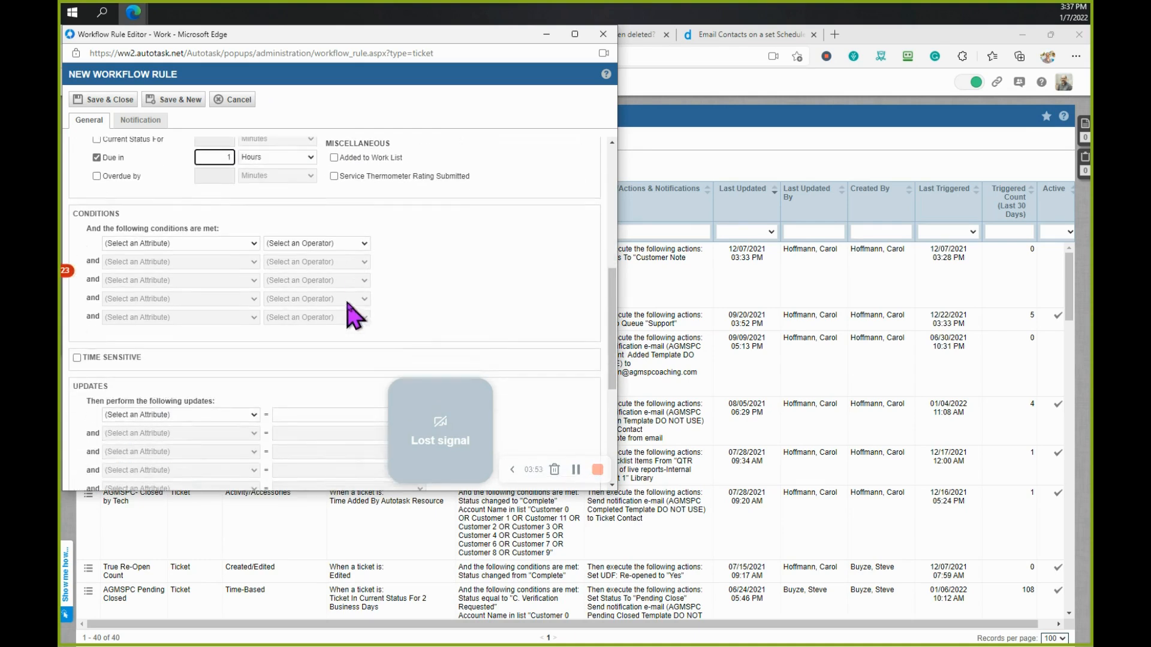
{"action": "left_click", "coordinate": [254, 244]}
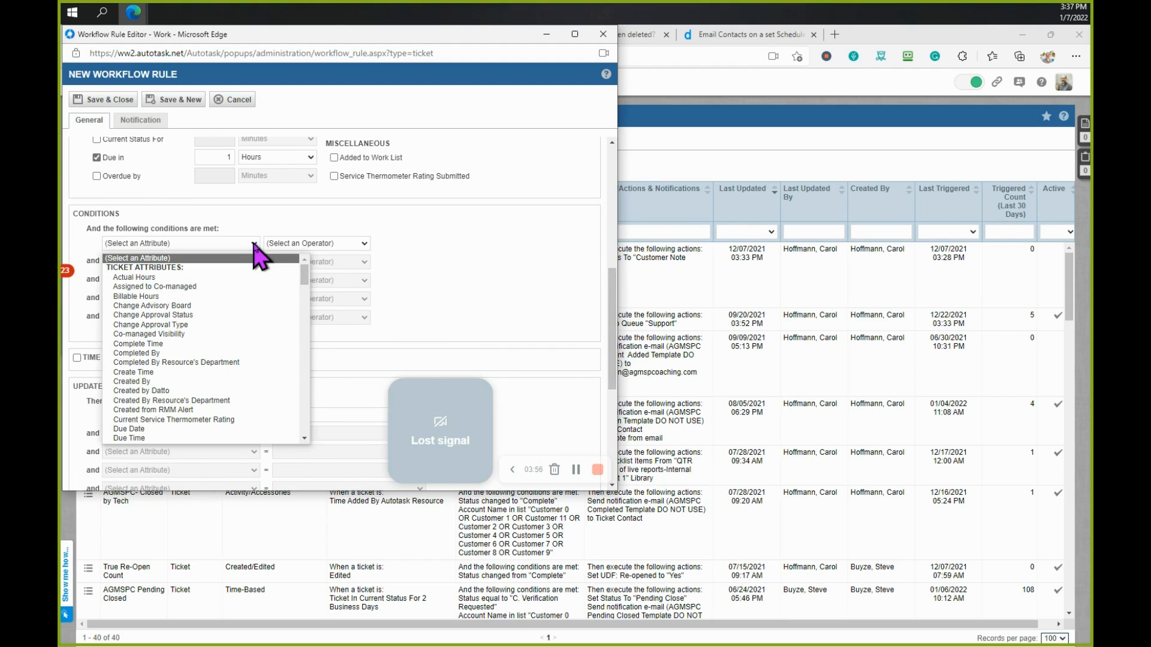
{"action": "scroll", "coordinate": [258, 306], "scroll_direction": "down", "scroll_amount": 4}
{"action": "scroll", "coordinate": [253, 296], "scroll_direction": "down", "scroll_amount": 10}
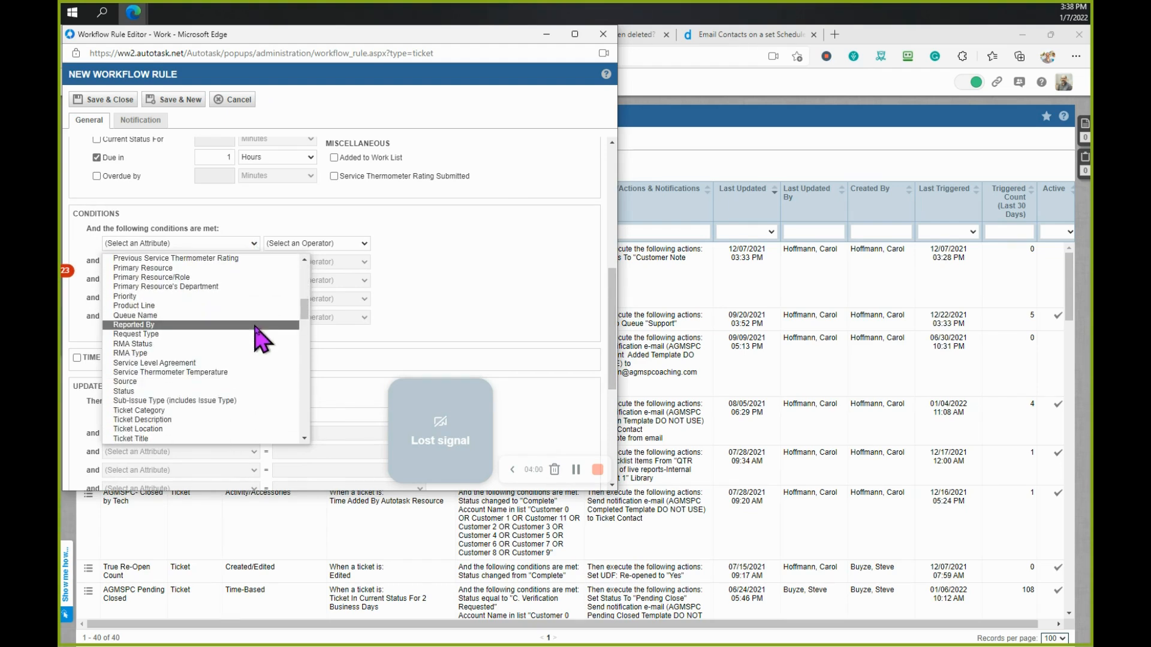
{"action": "scroll", "coordinate": [256, 336], "scroll_direction": "down", "scroll_amount": 2}
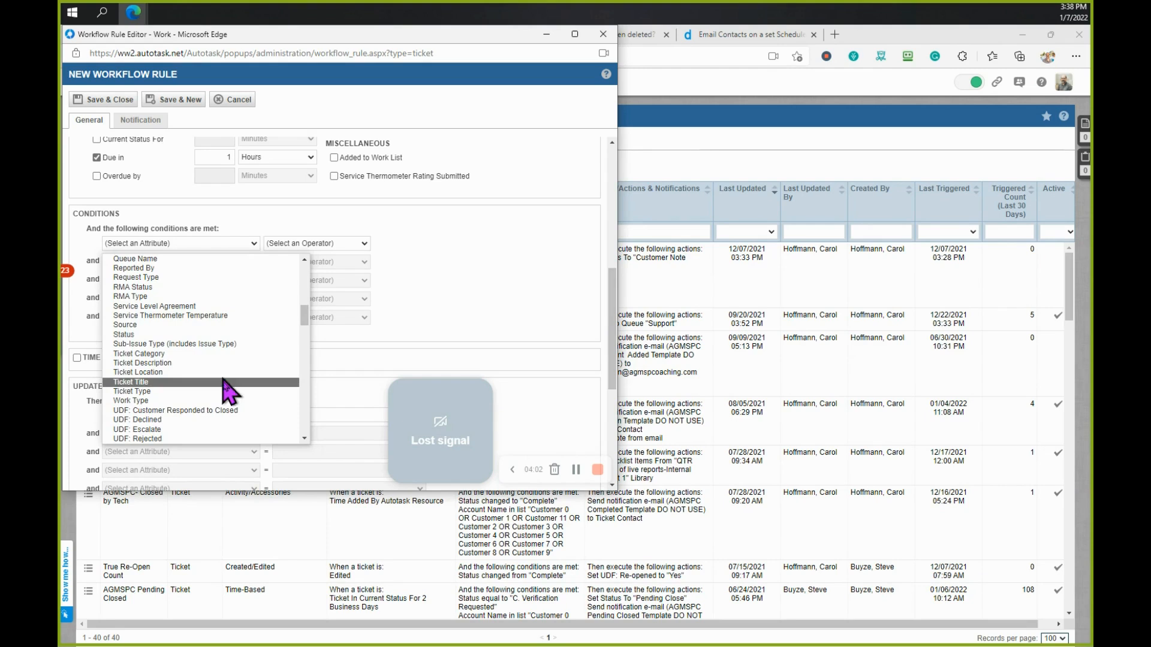
{"action": "left_click", "coordinate": [223, 382]}
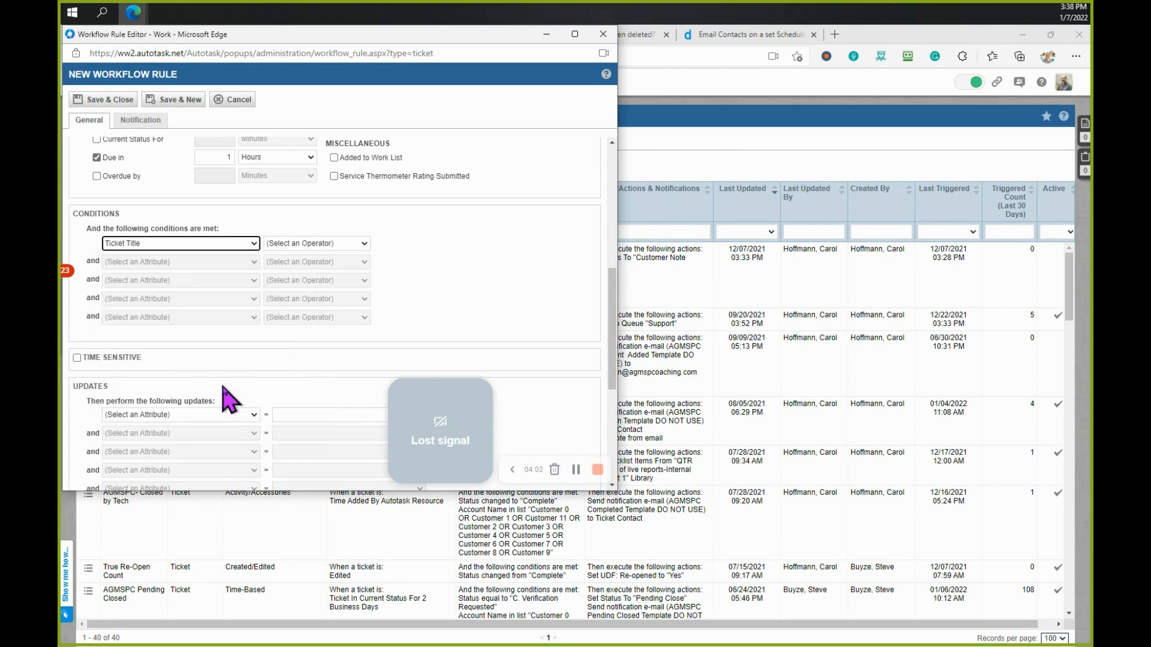
{"action": "left_click", "coordinate": [364, 244]}
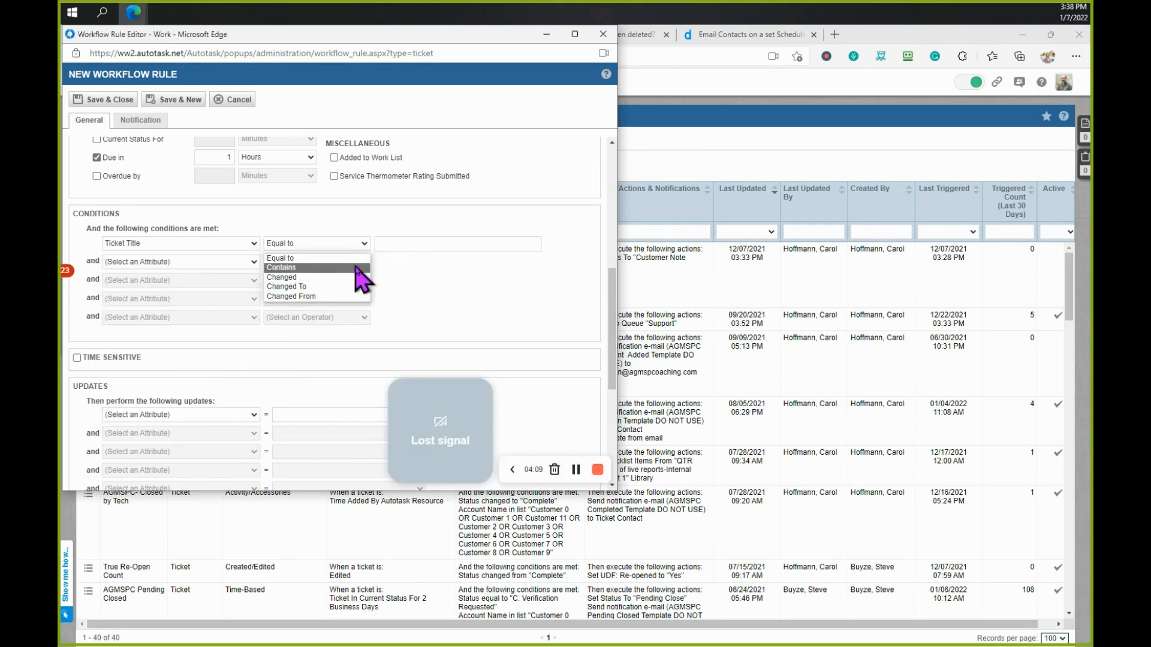
{"action": "left_click", "coordinate": [354, 258]}
{"action": "left_click", "coordinate": [450, 243]}
{"action": "key", "text": "ctrl+v"}
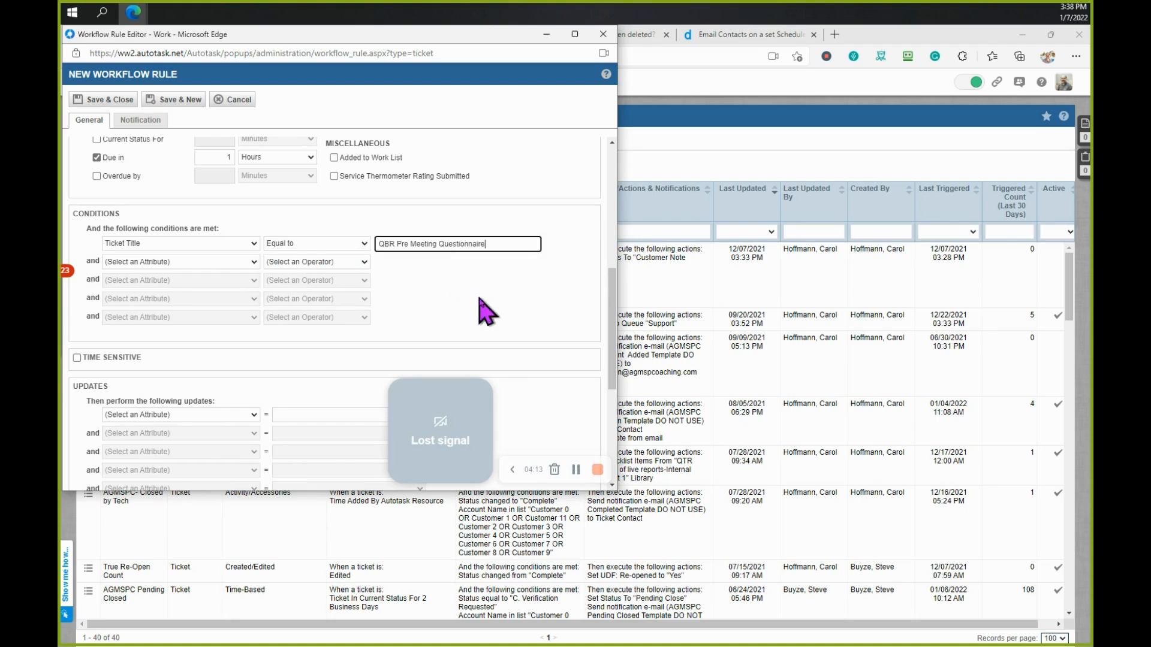
Step: Change the Ticket Title condition's operator to Contains and shorten its value to "QBR Pre"
{"action": "left_click", "coordinate": [364, 244]}
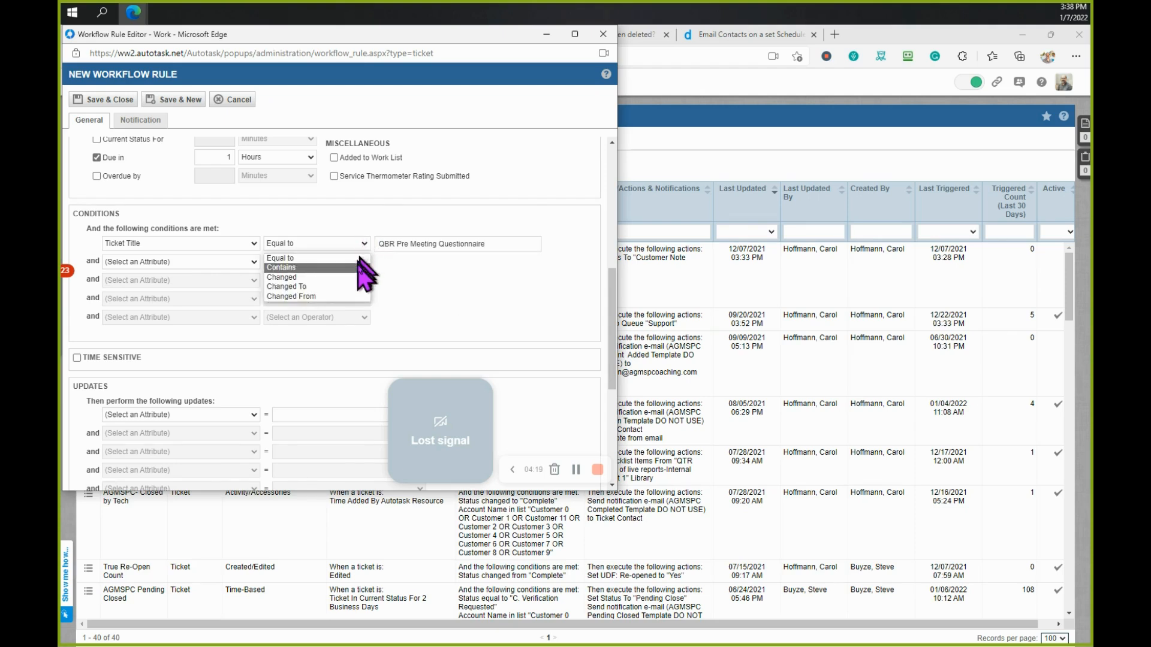
{"action": "left_click", "coordinate": [354, 268]}
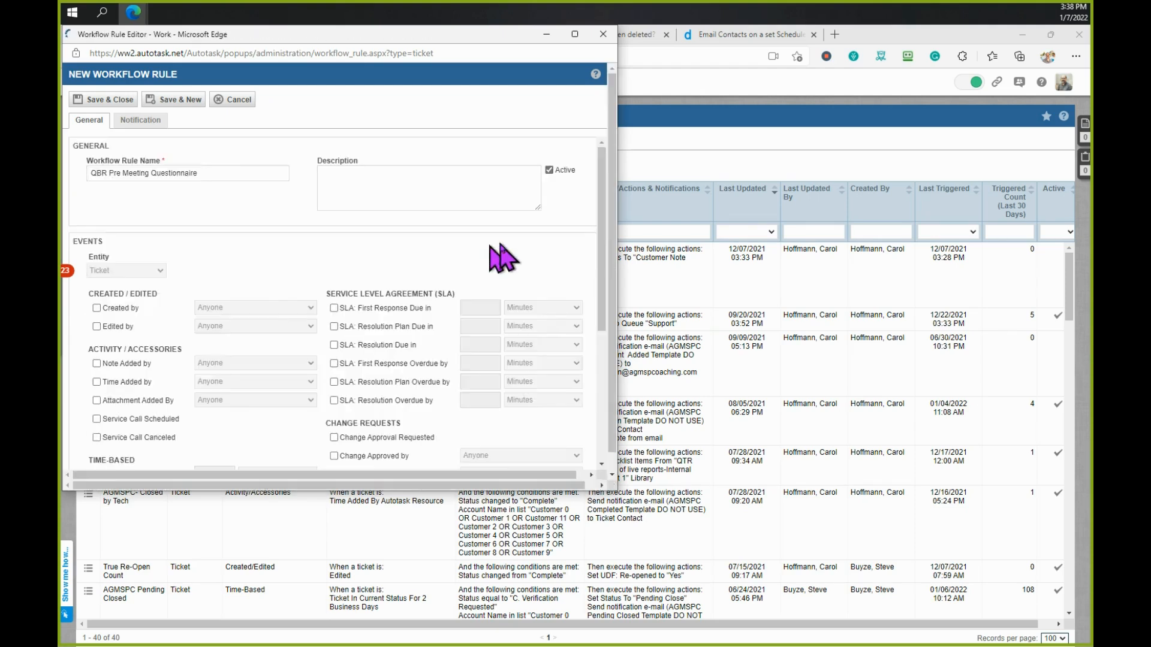
{"action": "left_click_drag", "start_coordinate": [500, 243], "coordinate": [411, 244]}
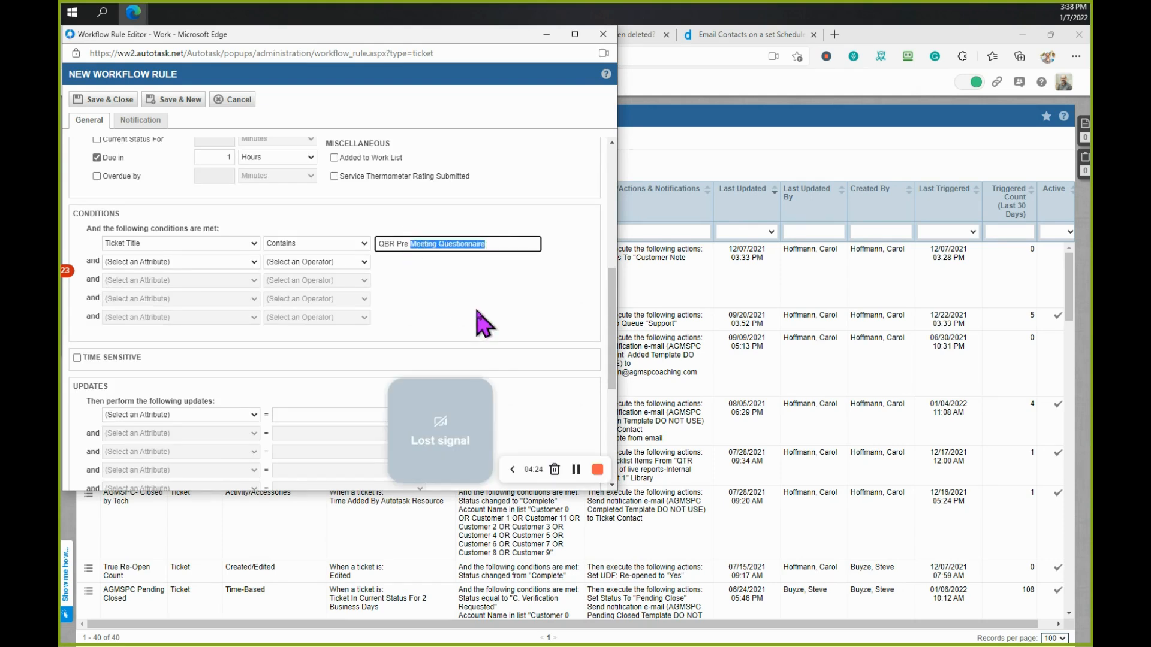
{"action": "key", "text": "BackSpace"}
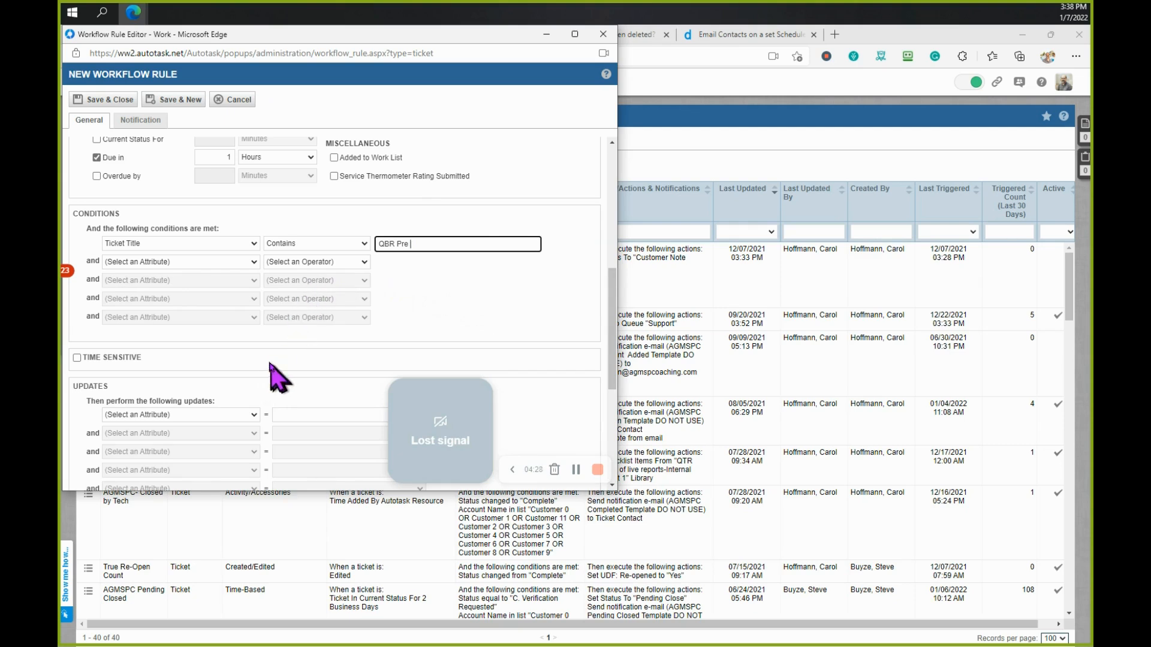
Step: Add an update that sets the ticket's Due Date to 60 Calendar Day(s) from Due Date
{"action": "scroll", "coordinate": [272, 377], "scroll_direction": "down", "scroll_amount": 1}
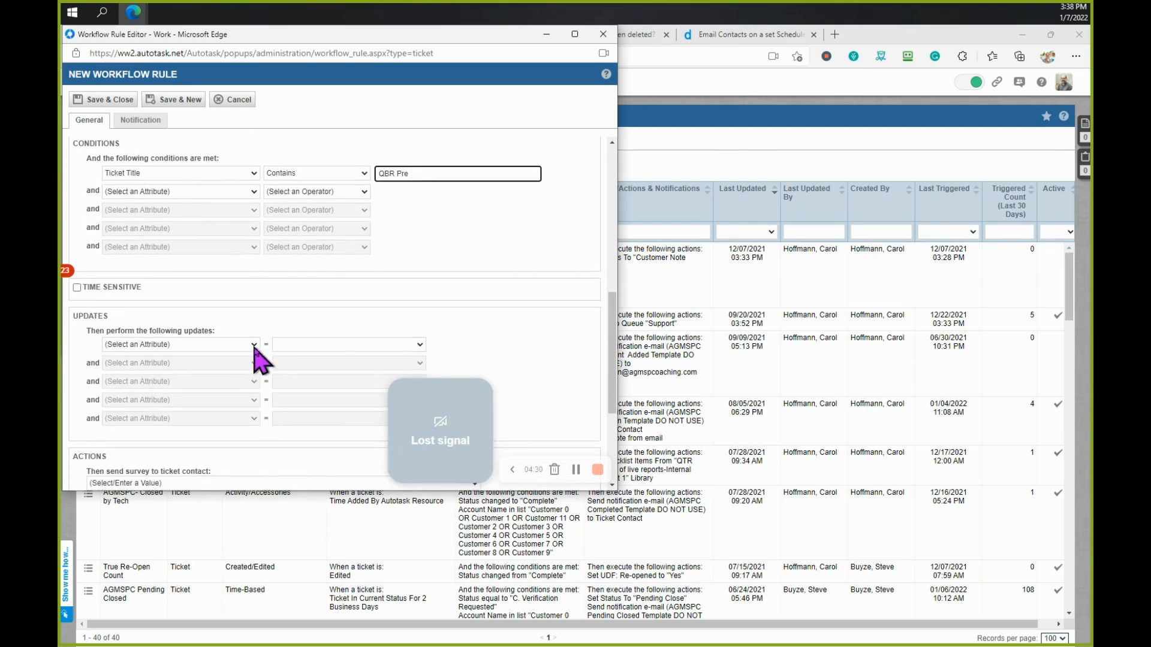
{"action": "left_click", "coordinate": [254, 345]}
{"action": "scroll", "coordinate": [252, 384], "scroll_direction": "down", "scroll_amount": 1}
{"action": "scroll", "coordinate": [243, 383], "scroll_direction": "up", "scroll_amount": 1}
{"action": "left_click", "coordinate": [227, 406]}
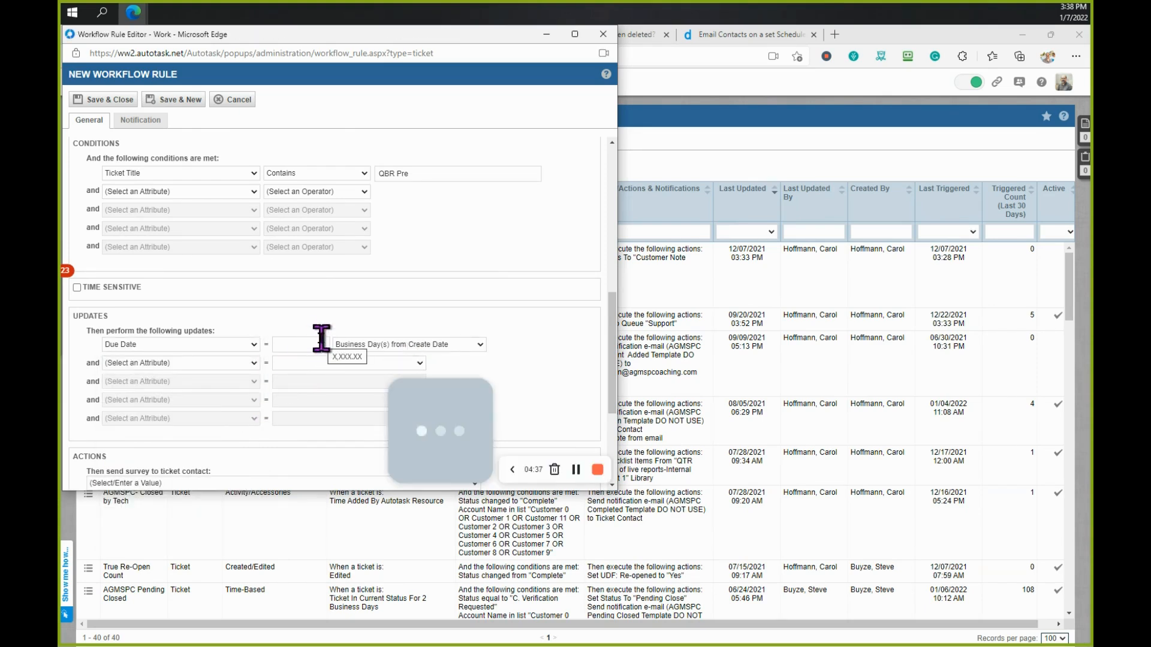
{"action": "left_click", "coordinate": [303, 346]}
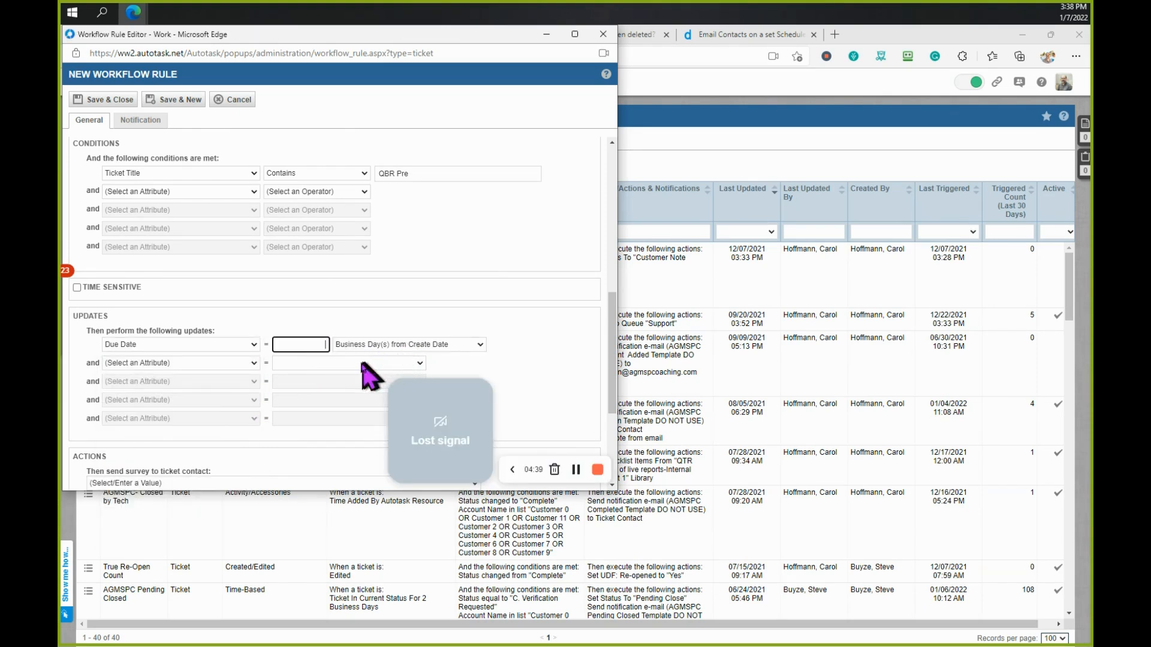
{"action": "type", "text": "5"}
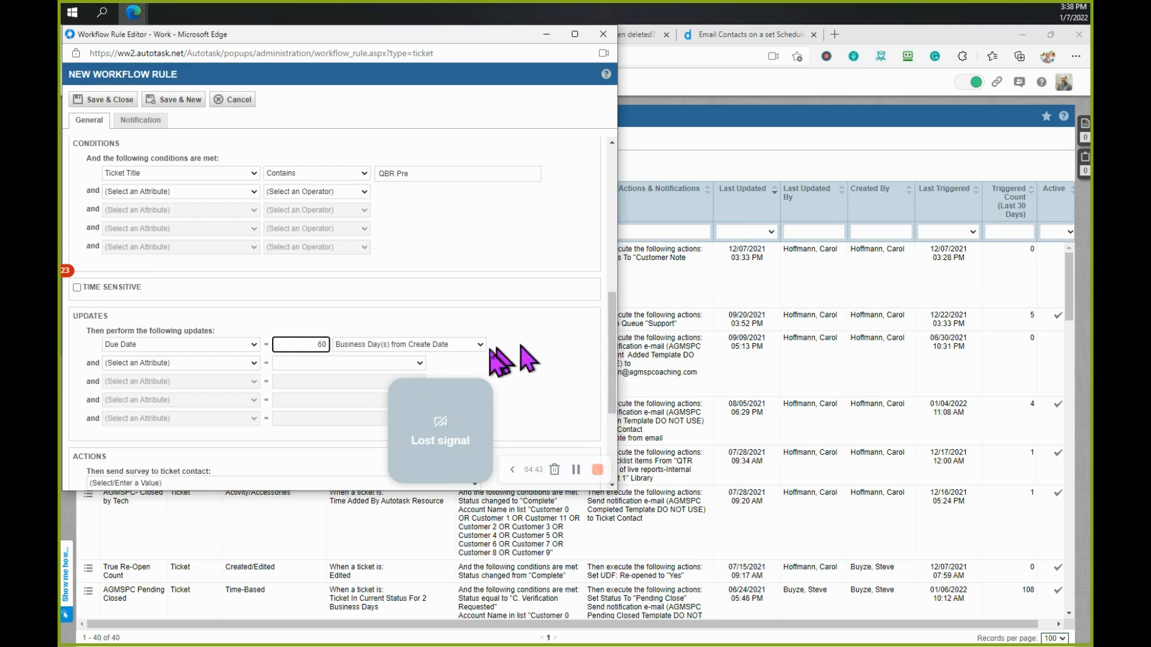
{"action": "left_click", "coordinate": [481, 348]}
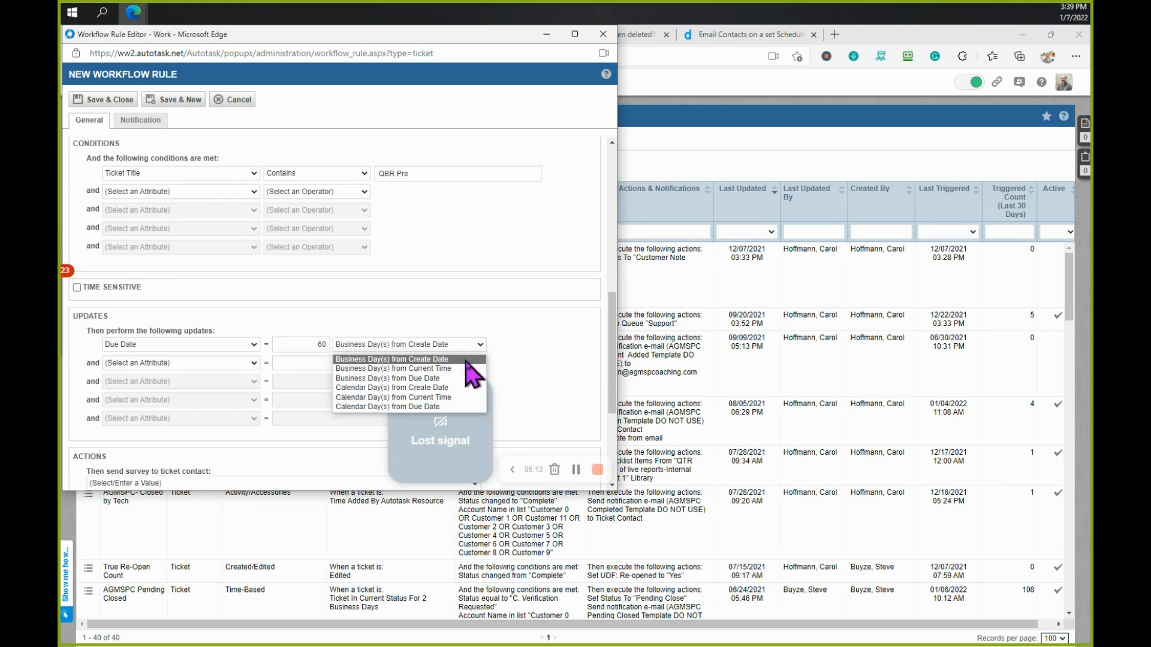
{"action": "left_click", "coordinate": [467, 408]}
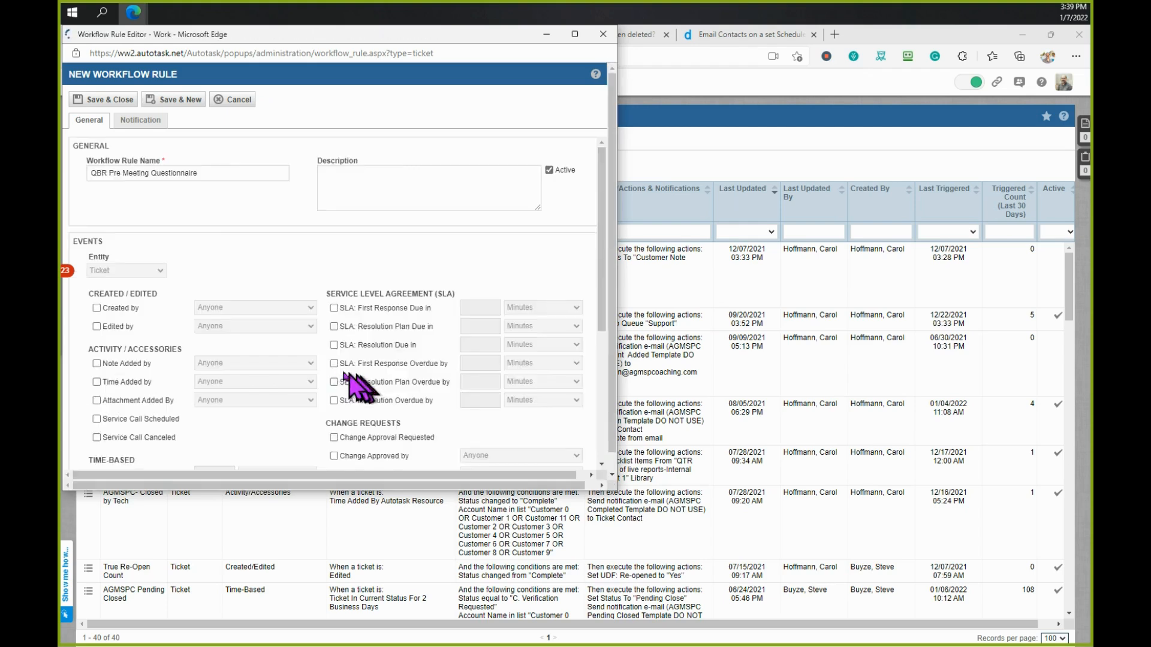
Step: Set the Due Date update's offset first to 90 and finally to 91 calendar days
{"action": "left_click", "coordinate": [318, 345]}
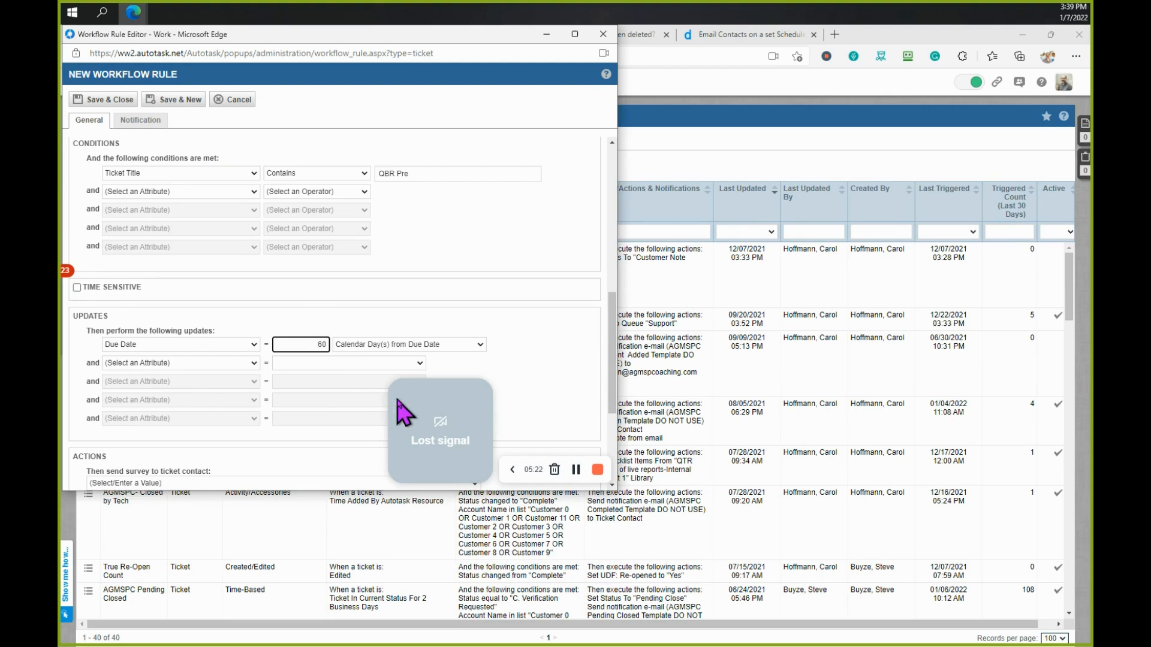
{"action": "key", "text": "BackSpace"}
{"action": "key", "text": "BackSpace"}
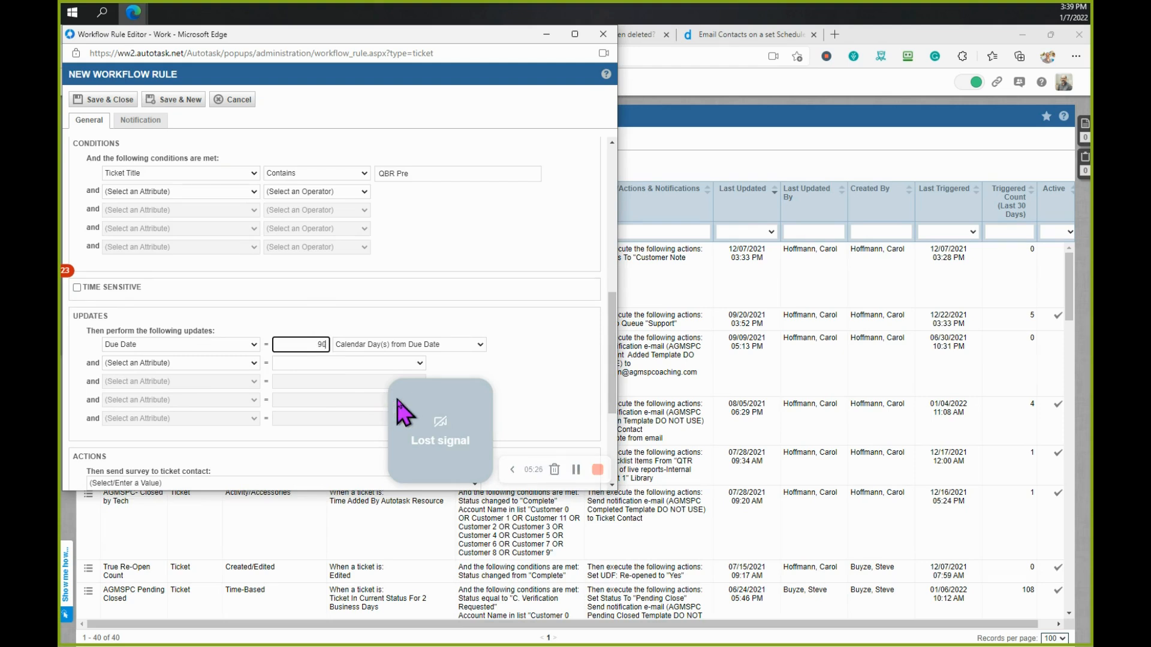
{"action": "left_click", "coordinate": [549, 405]}
{"action": "left_click", "coordinate": [323, 344]}
{"action": "scroll", "coordinate": [573, 323], "scroll_direction": "up", "scroll_amount": 3}
{"action": "scroll", "coordinate": [566, 330], "scroll_direction": "up", "scroll_amount": 4}
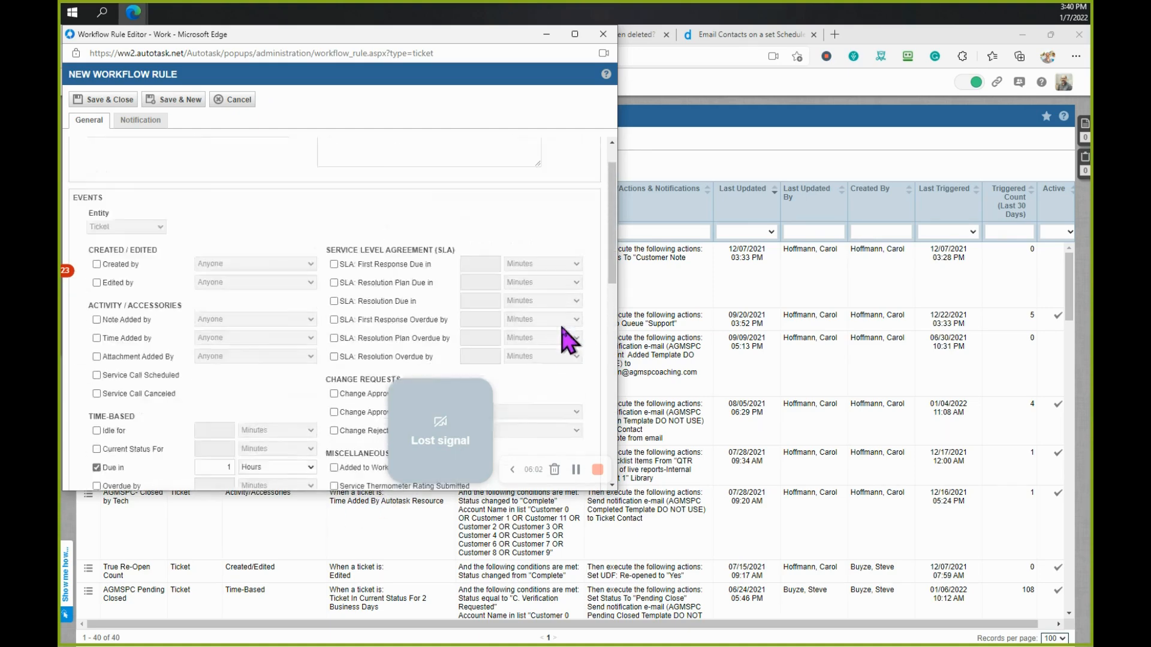
{"action": "scroll", "coordinate": [563, 335], "scroll_direction": "down", "scroll_amount": 5}
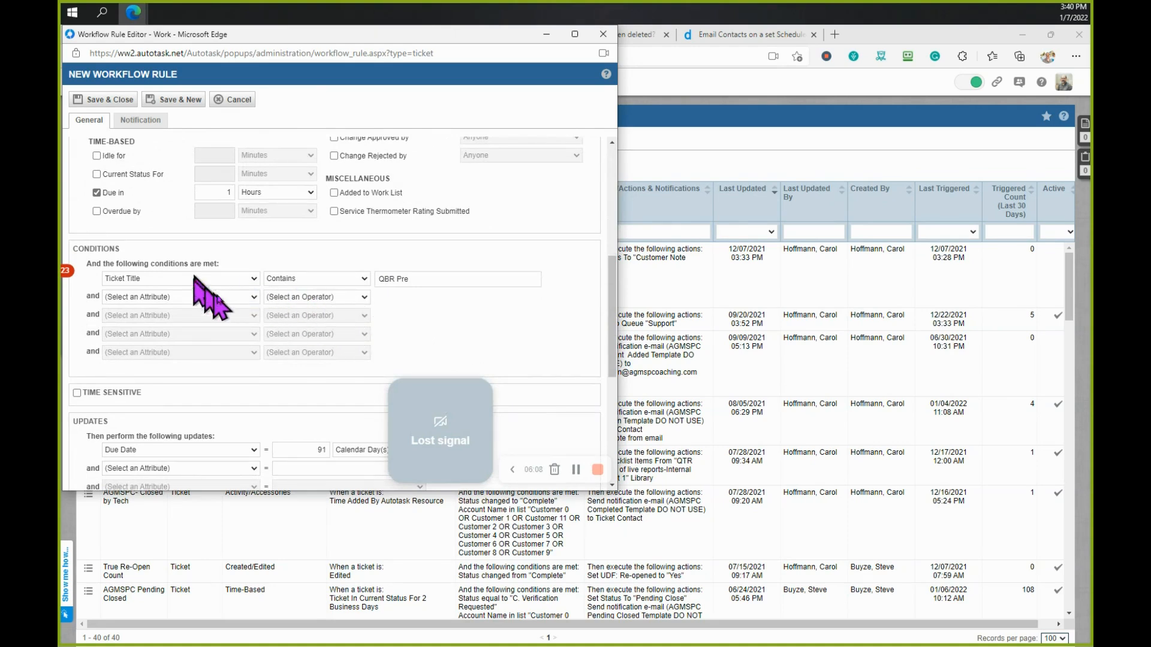
Step: Add the Primary Account Contact as a recipient of the workflow rule's notification
{"action": "scroll", "coordinate": [240, 273], "scroll_direction": "up", "scroll_amount": 3}
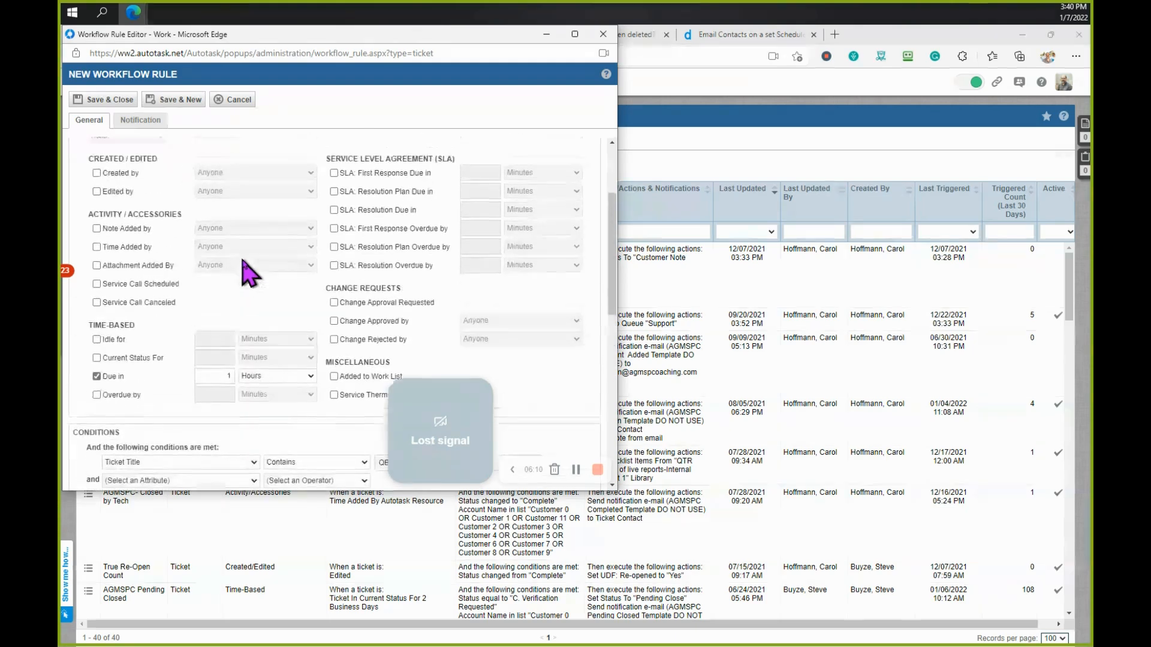
{"action": "scroll", "coordinate": [246, 271], "scroll_direction": "up", "scroll_amount": 2}
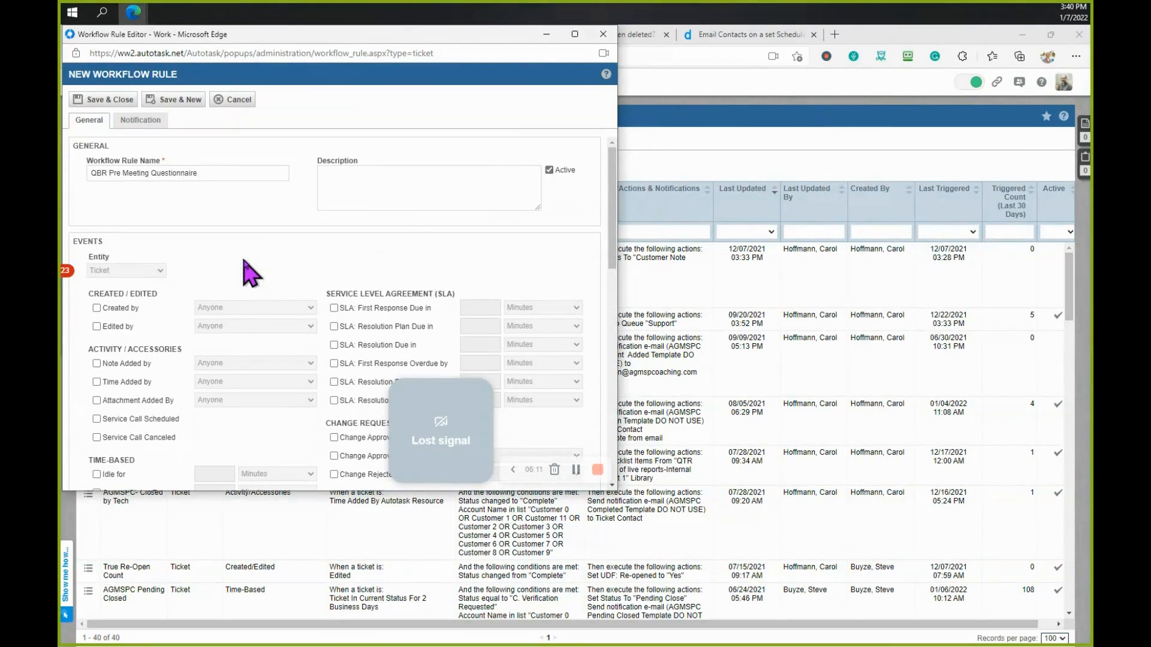
{"action": "left_click", "coordinate": [150, 124]}
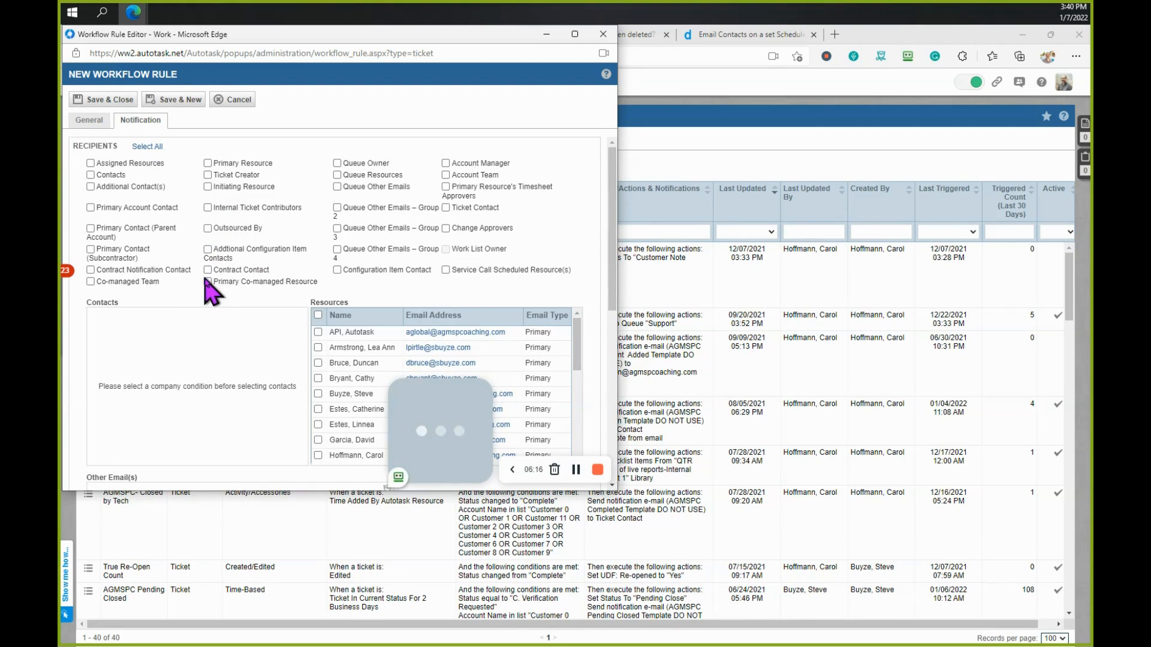
{"action": "left_click", "coordinate": [90, 208]}
Step: Review the notification's sender options and the list of available notification templates without choosing one
{"action": "scroll", "coordinate": [251, 267], "scroll_direction": "down", "scroll_amount": 2}
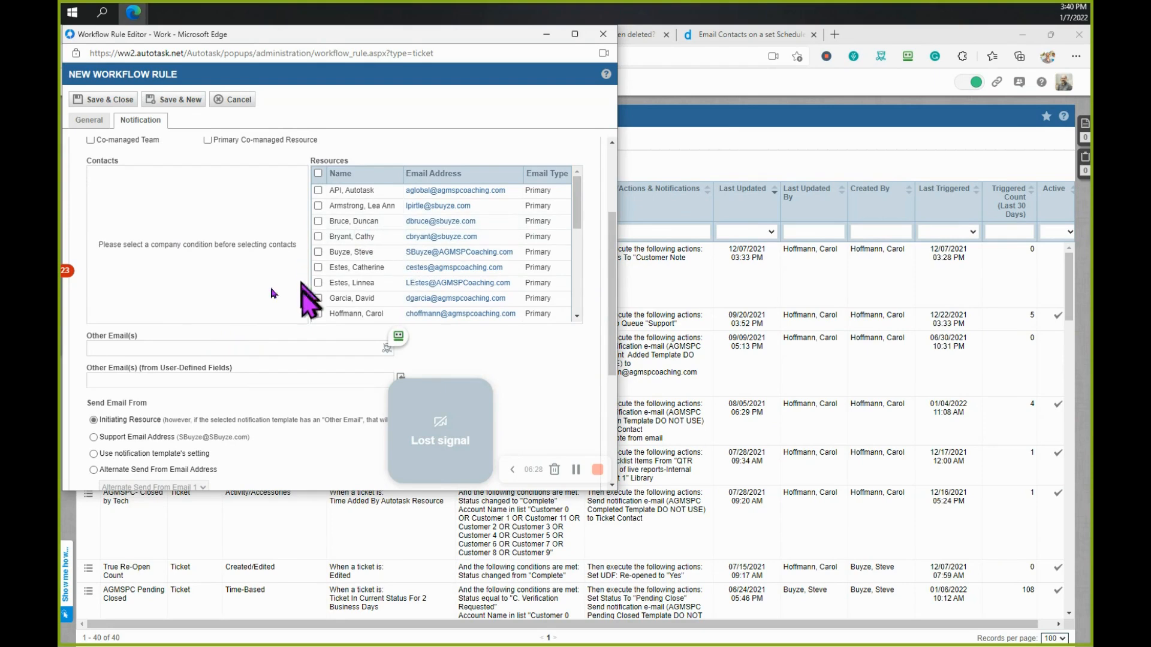
{"action": "scroll", "coordinate": [246, 312], "scroll_direction": "down", "scroll_amount": 2}
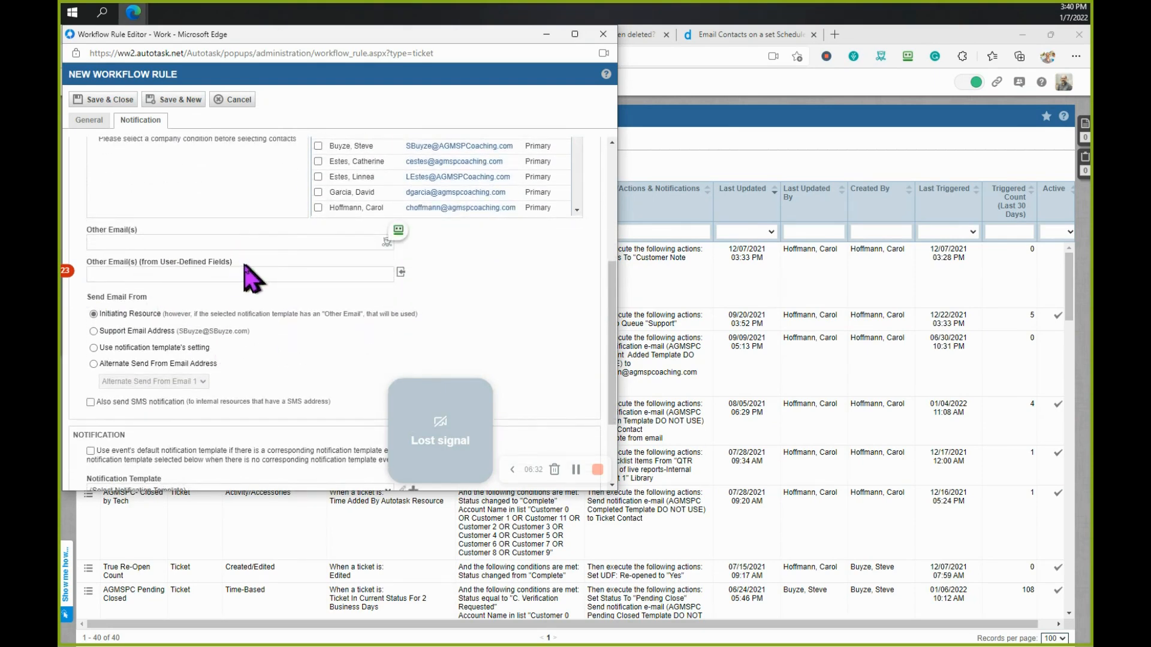
{"action": "scroll", "coordinate": [257, 383], "scroll_direction": "down", "scroll_amount": 1}
{"action": "scroll", "coordinate": [258, 386], "scroll_direction": "down", "scroll_amount": 2}
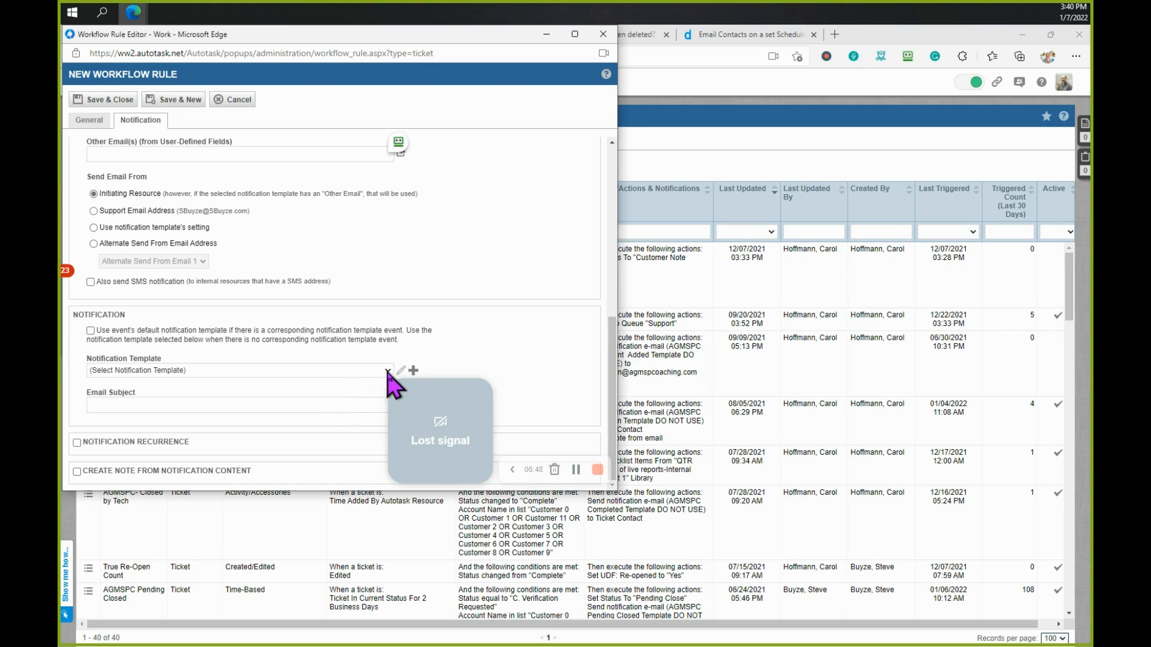
{"action": "left_click", "coordinate": [386, 372]}
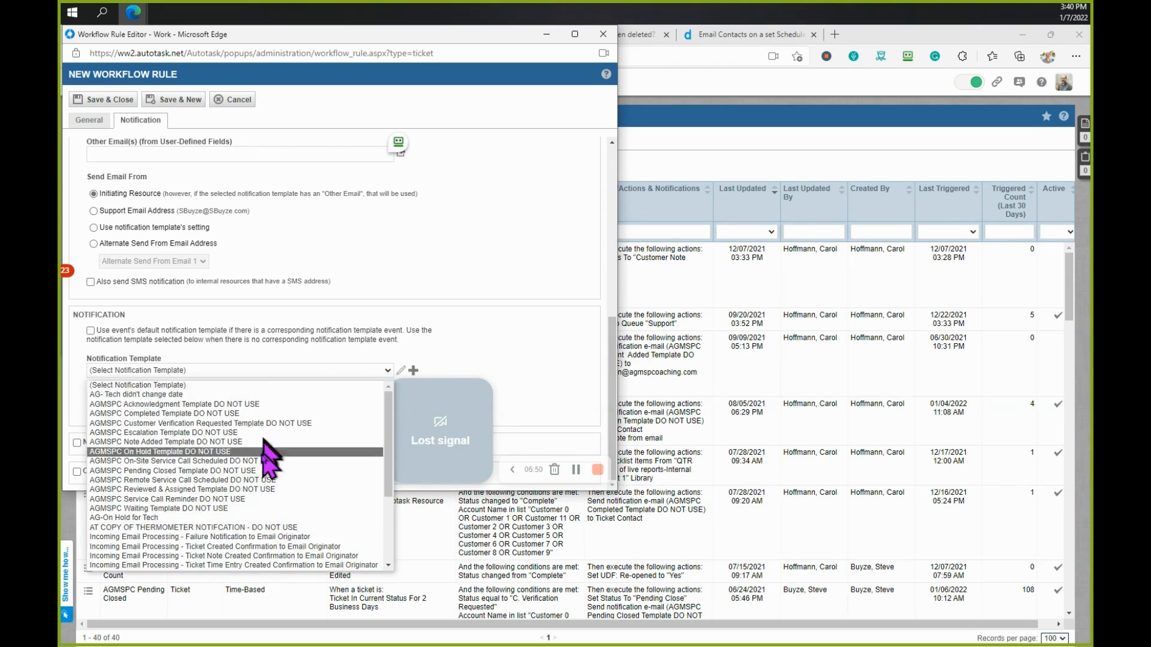
{"action": "left_click", "coordinate": [572, 289]}
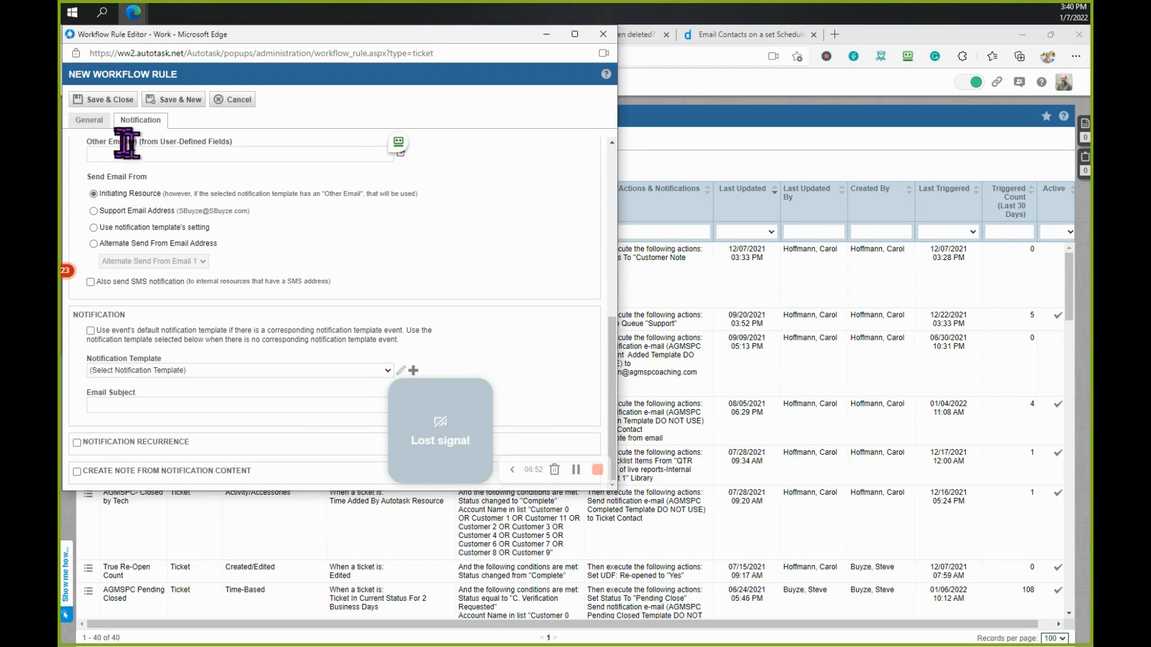
Step: Review the rule's general settings, including its name, time-based event, Ticket Title condition, Due Date update and actions
{"action": "left_click", "coordinate": [95, 120]}
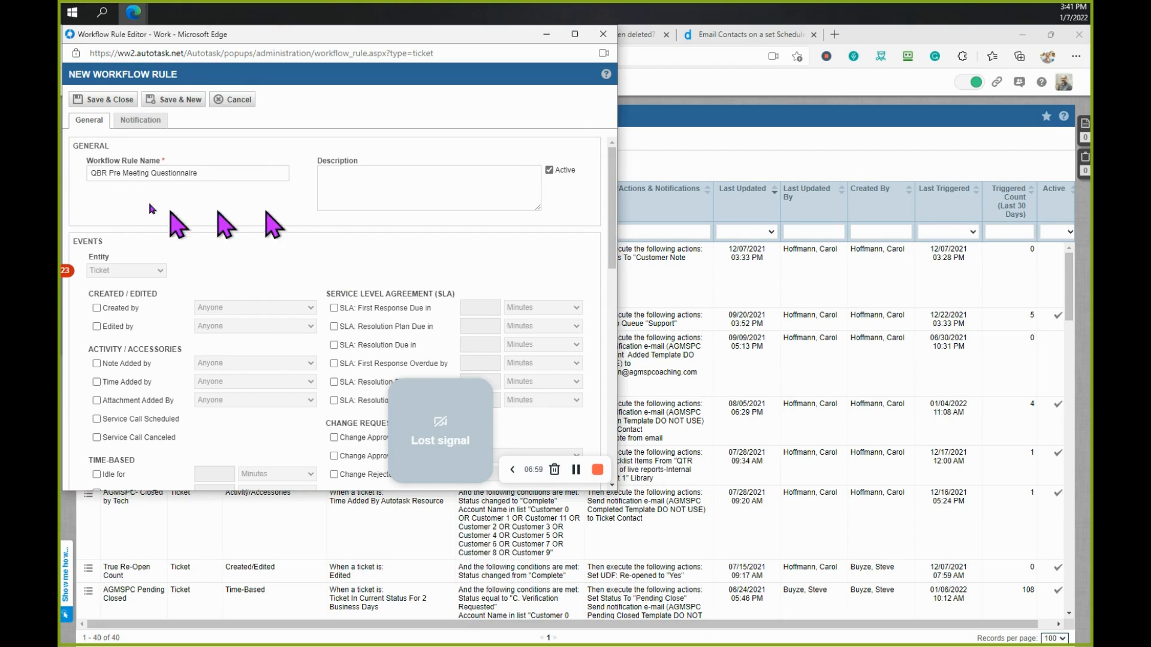
{"action": "scroll", "coordinate": [225, 227], "scroll_direction": "down", "scroll_amount": 4}
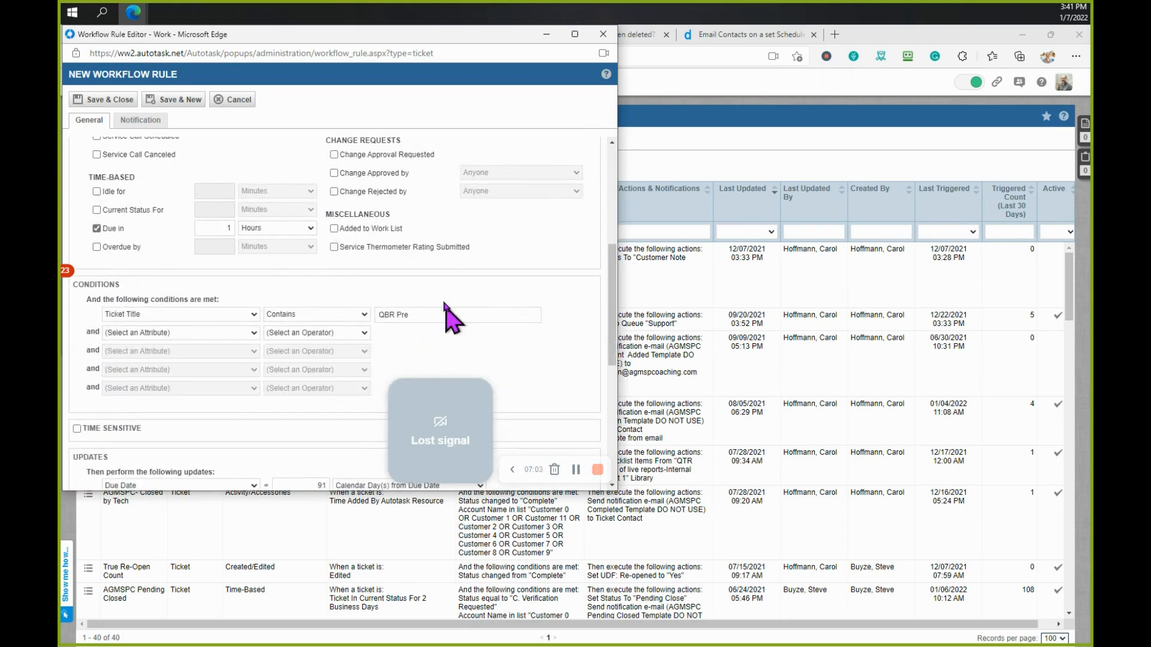
{"action": "scroll", "coordinate": [447, 309], "scroll_direction": "down", "scroll_amount": 1}
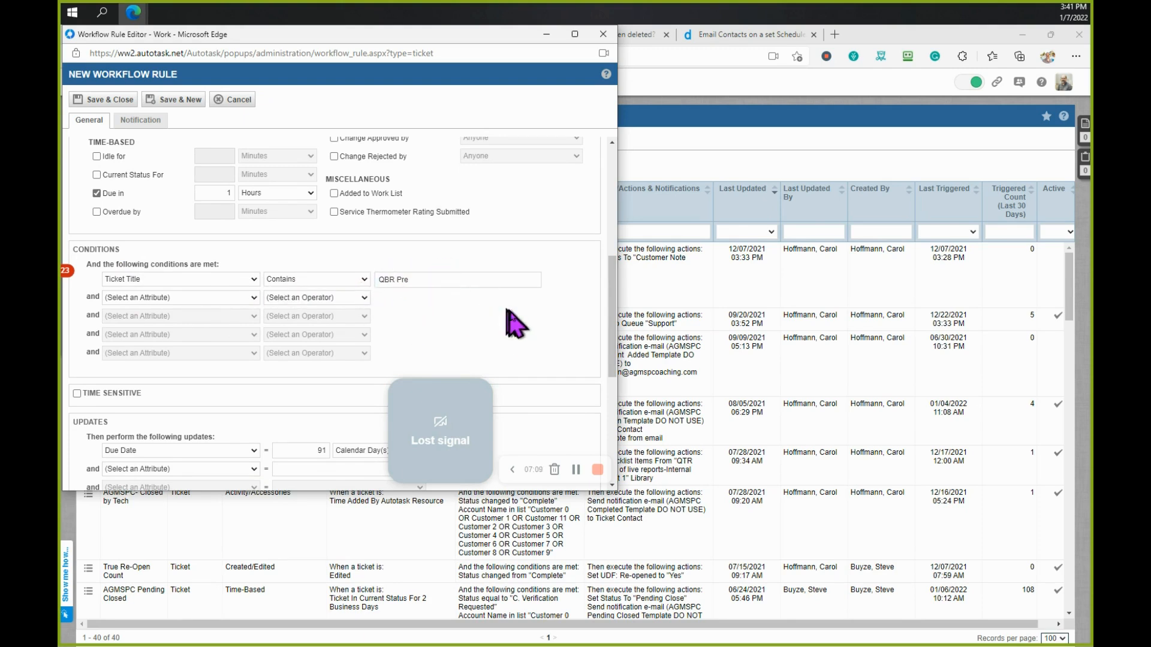
{"action": "scroll", "coordinate": [512, 312], "scroll_direction": "down", "scroll_amount": 2}
{"action": "scroll", "coordinate": [515, 325], "scroll_direction": "down", "scroll_amount": 2}
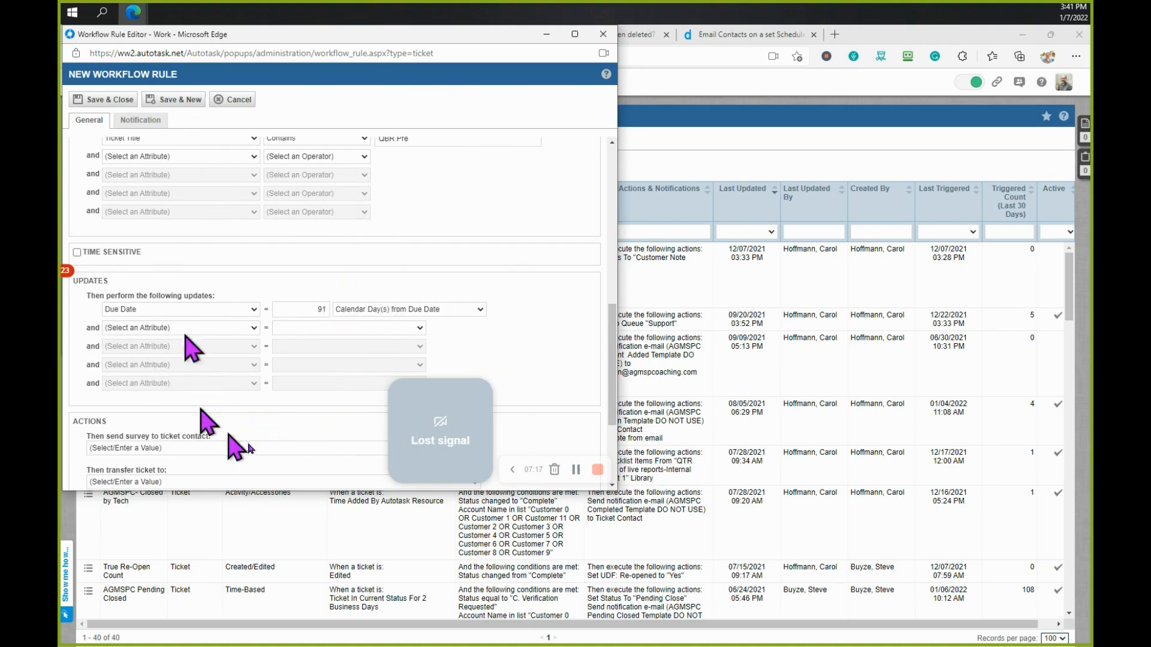
{"action": "left_click_drag", "start_coordinate": [612, 325], "coordinate": [611, 149]}
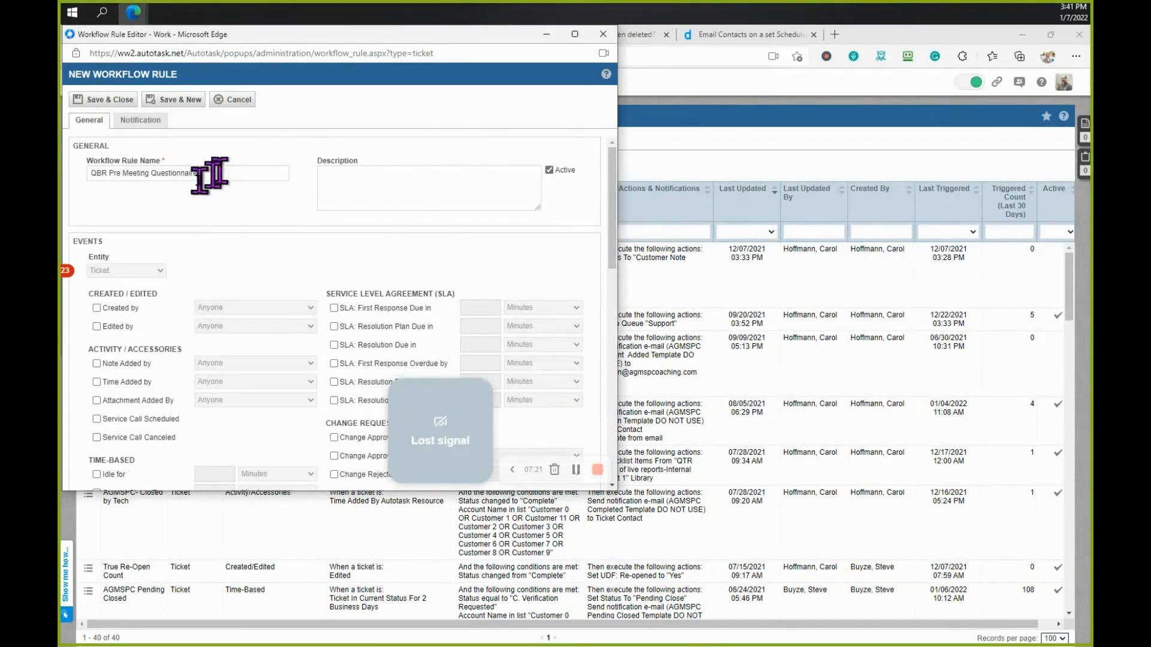